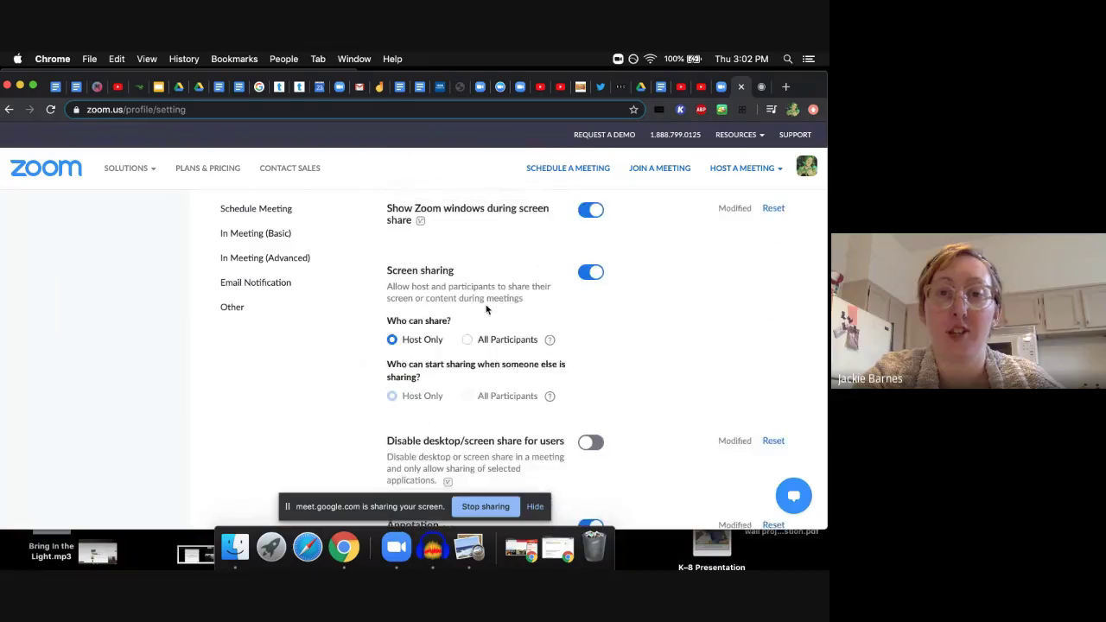
Review the Screen sharing, Disable desktop/screen share, Annotation and Whiteboard options in the meeting settings.
scroll(328, 283, "down", 1)
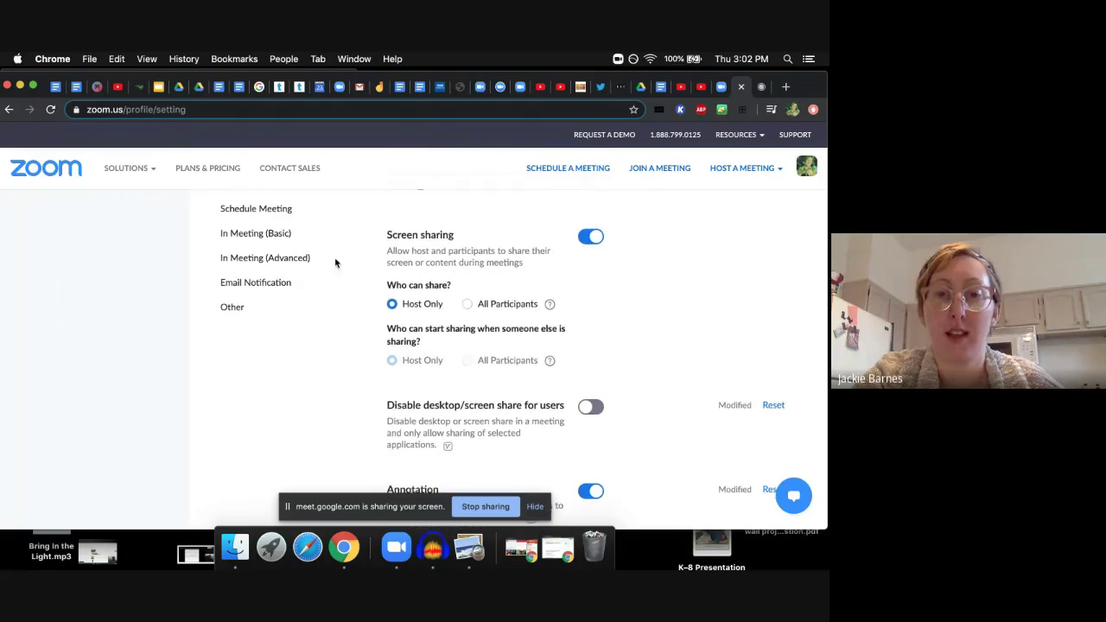
scroll(337, 253, "down", 1)
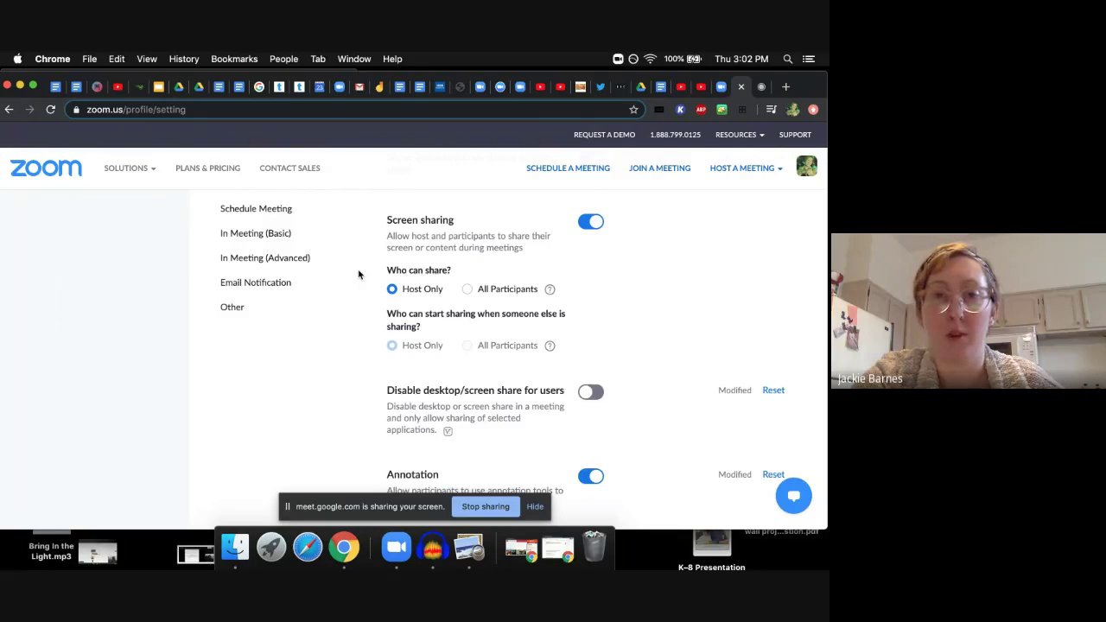
scroll(359, 274, "up", 2)
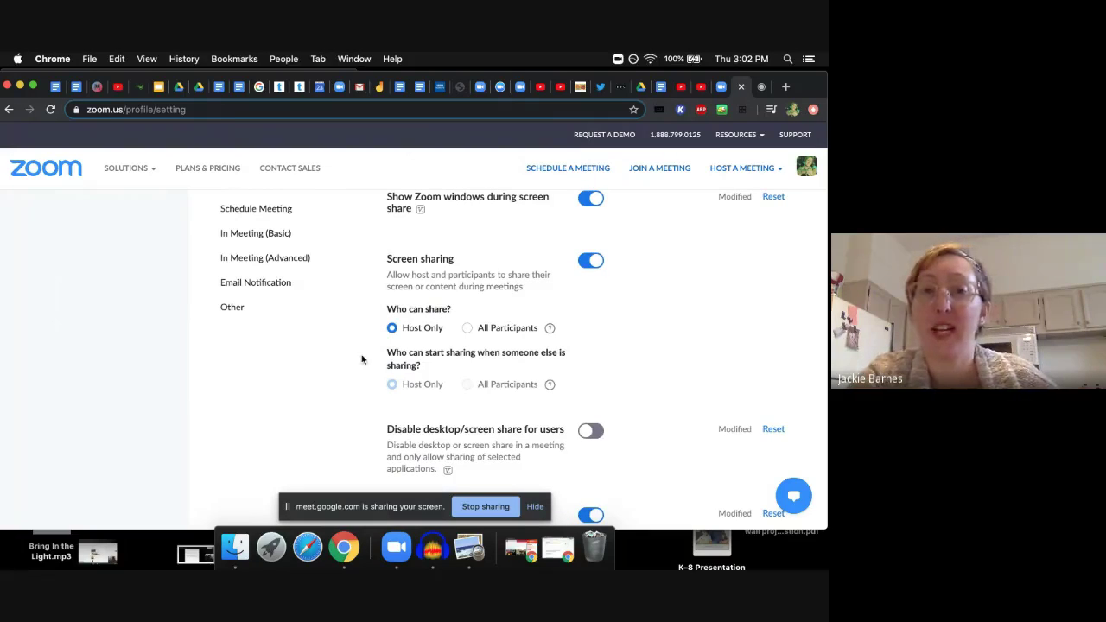
scroll(361, 360, "down", 1)
scroll(360, 360, "up", 1)
scroll(360, 360, "down", 1)
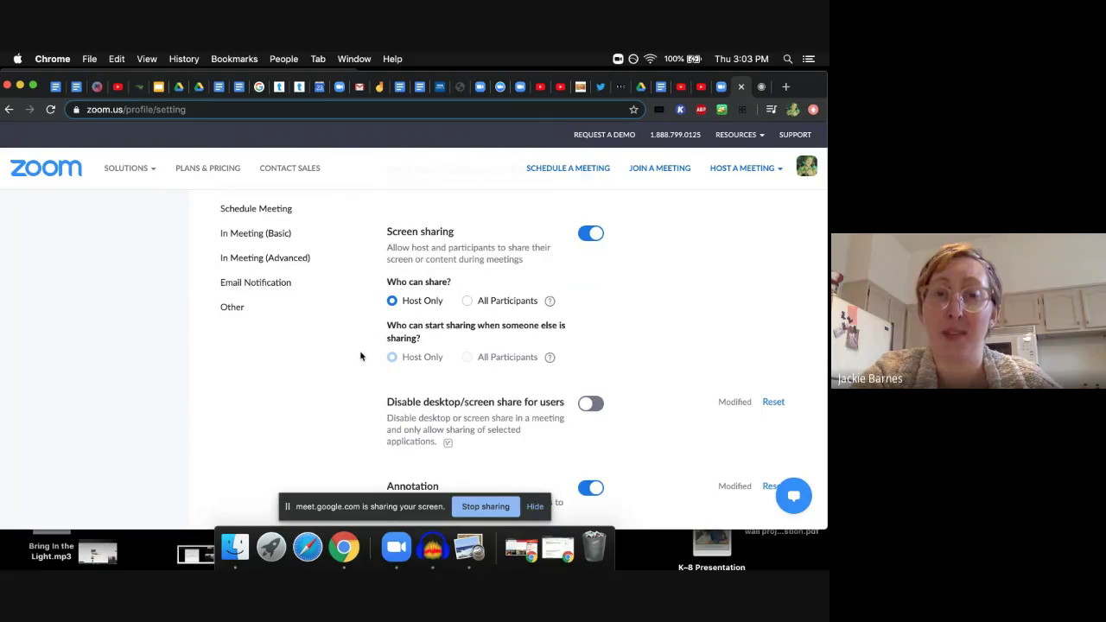
scroll(365, 327, "up", 1)
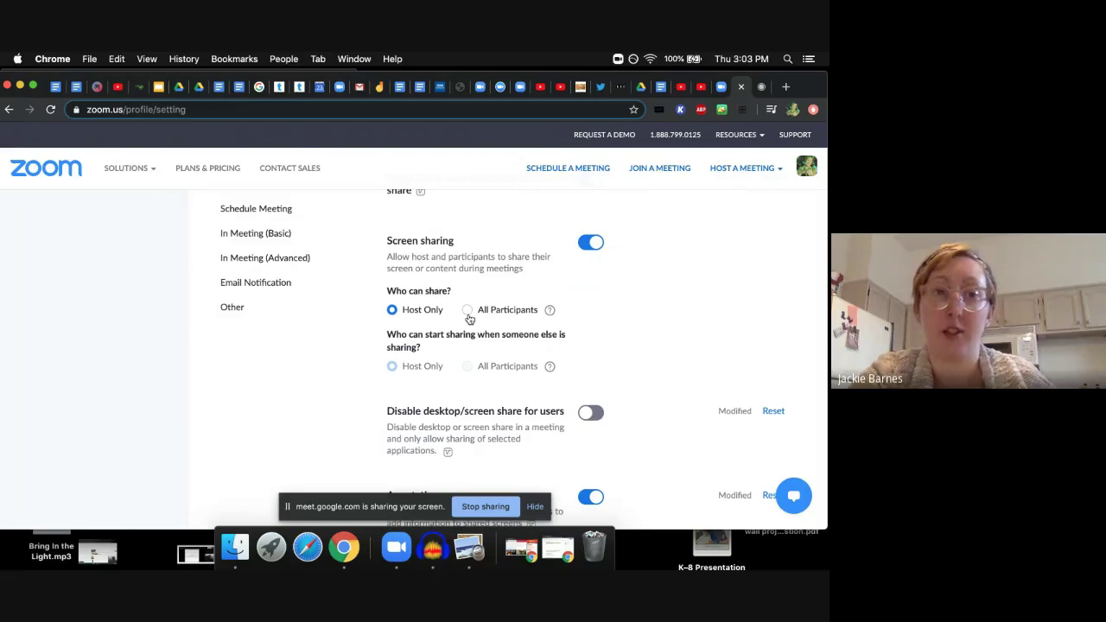
scroll(381, 379, "down", 3)
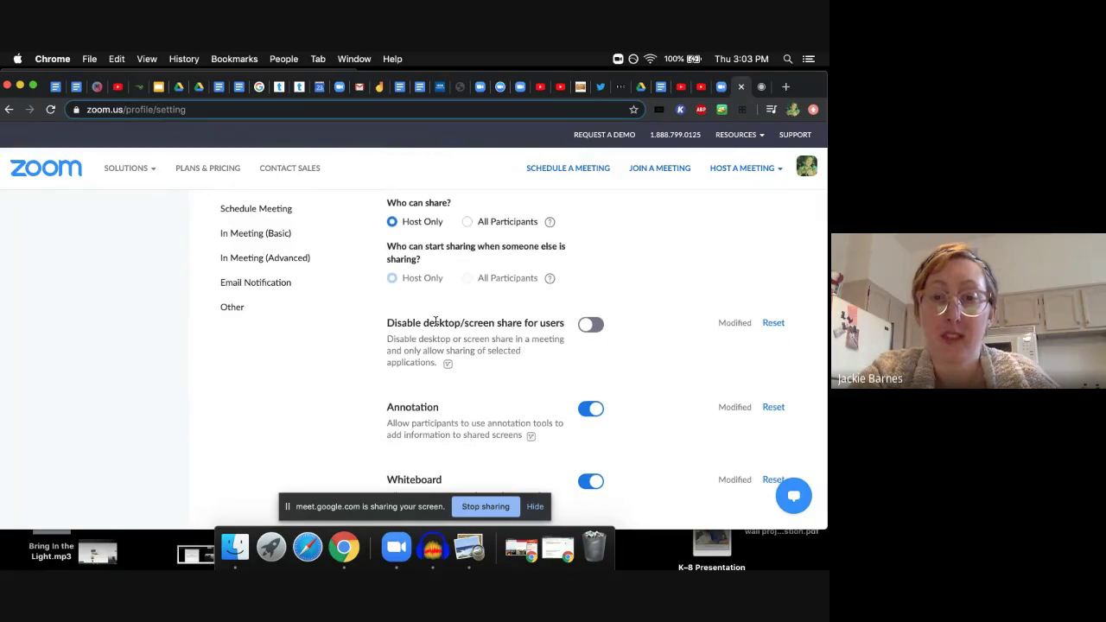
scroll(389, 341, "down", 5)
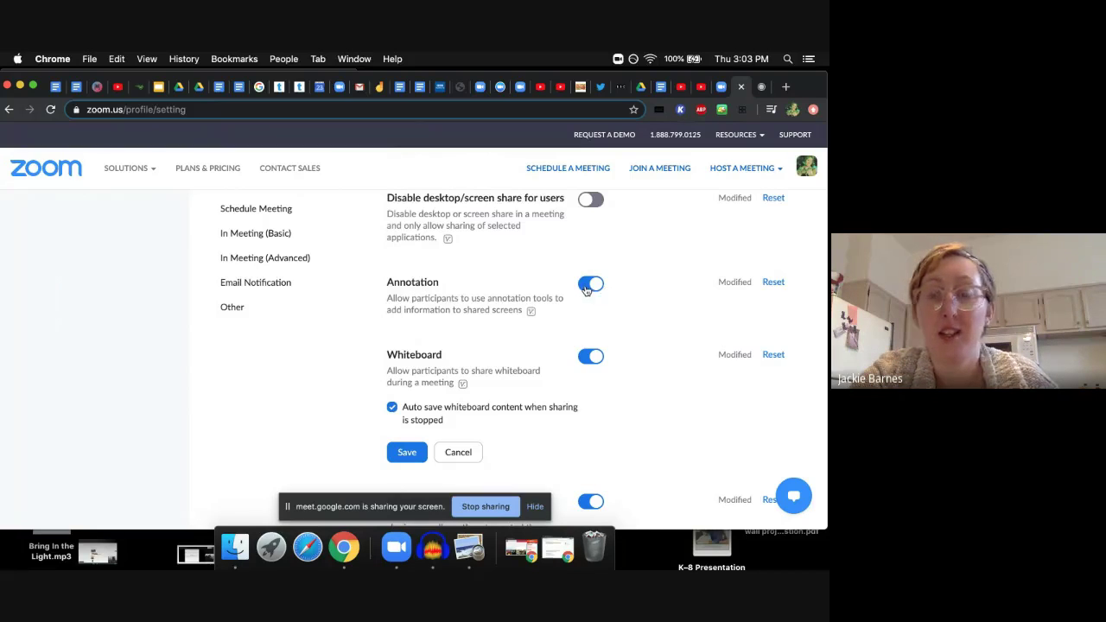
scroll(483, 364, "down", 2)
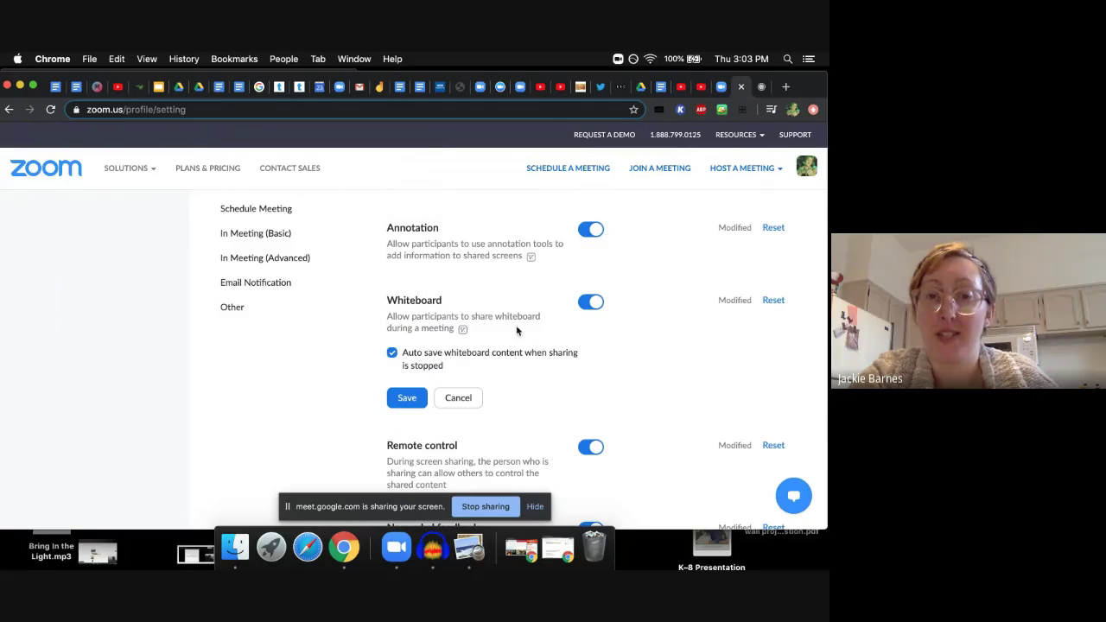
scroll(557, 317, "down", 1)
Turn the Whiteboard setting off and on again, and enable auto-saving whiteboard content when sharing is stopped.
left_click(584, 285)
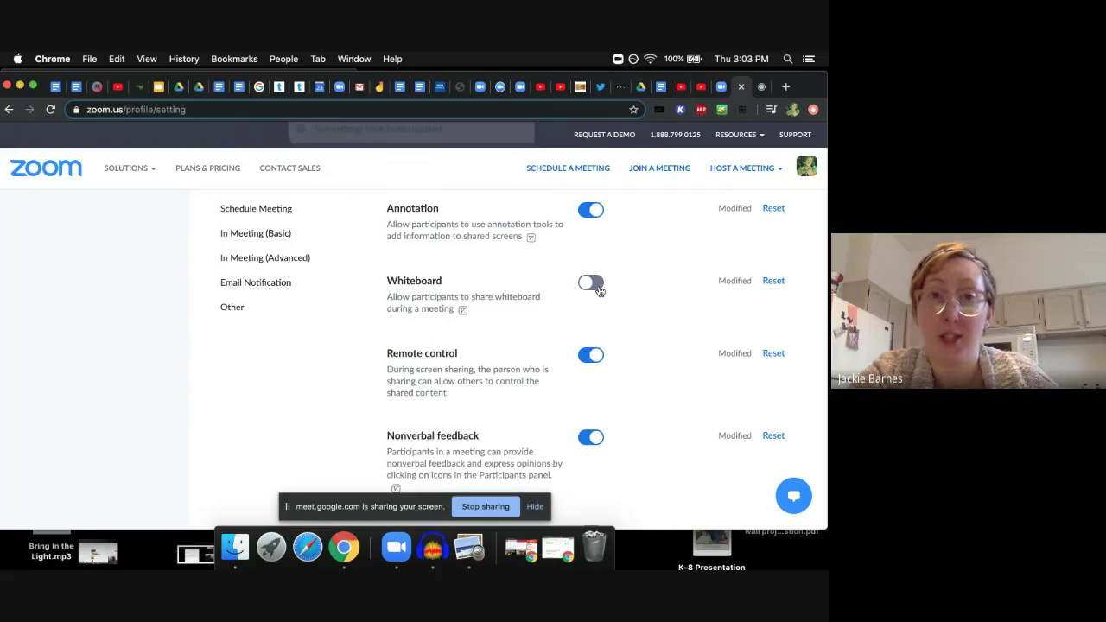
left_click(596, 287)
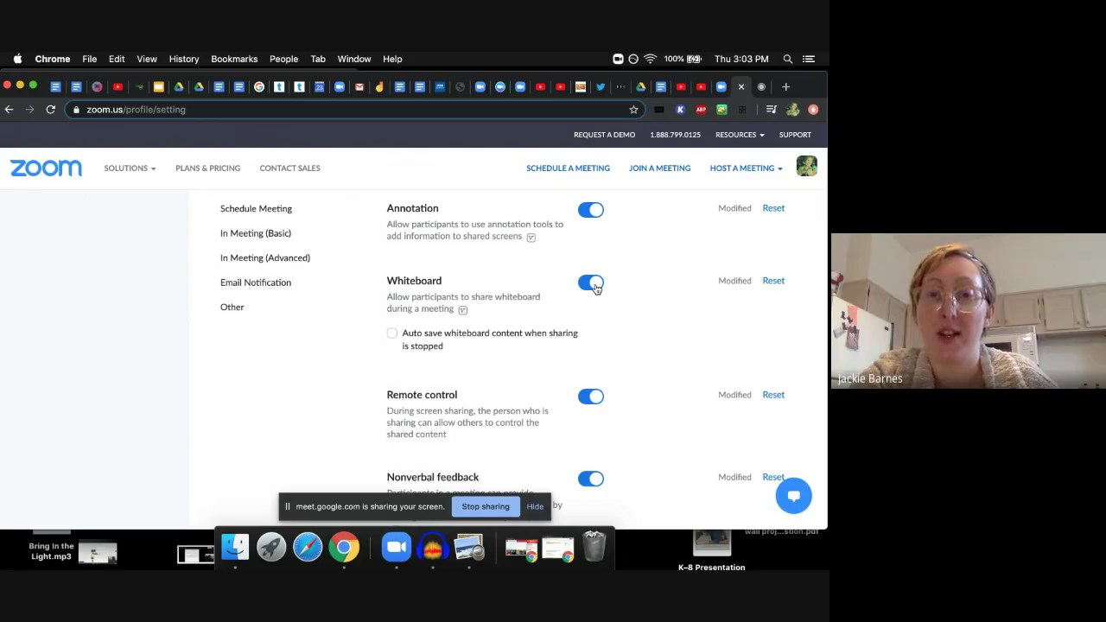
scroll(521, 301, "down", 1)
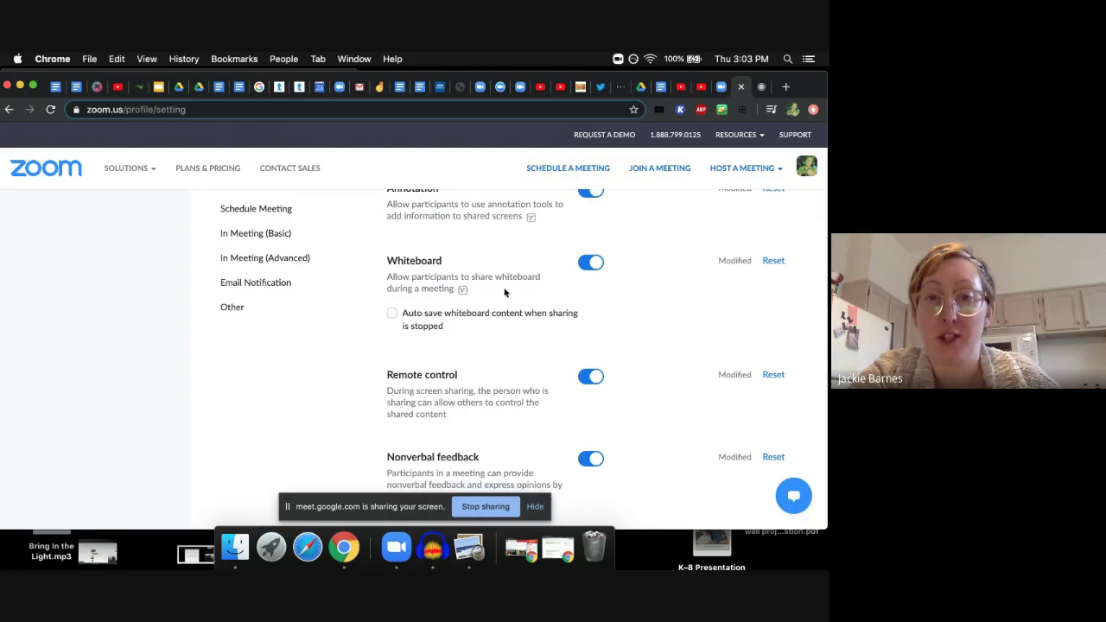
left_click(454, 316)
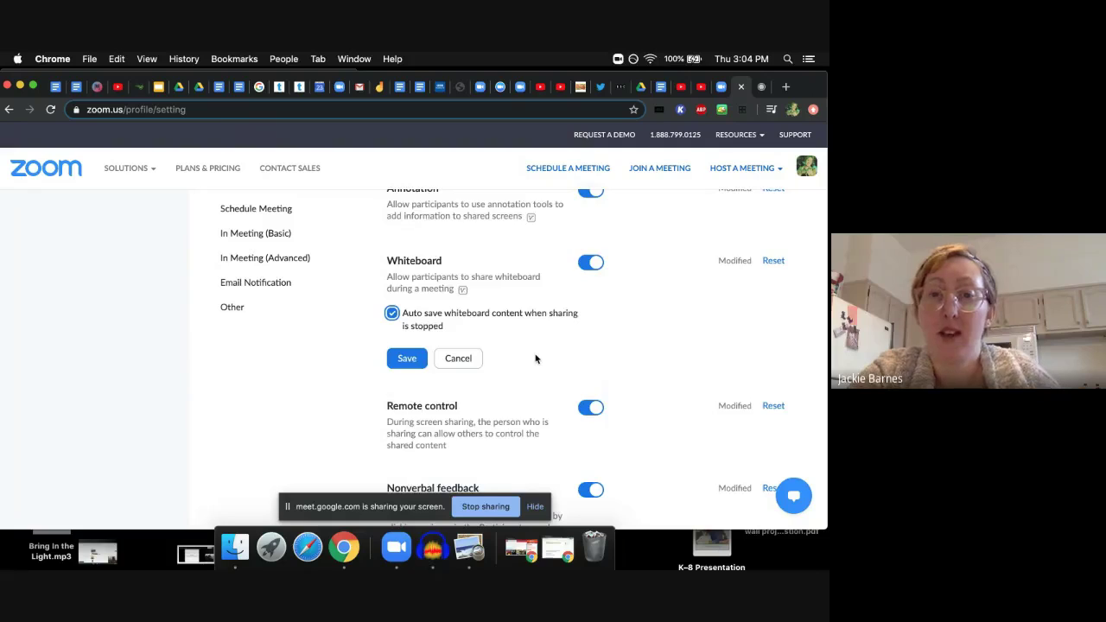
scroll(535, 359, "up", 1)
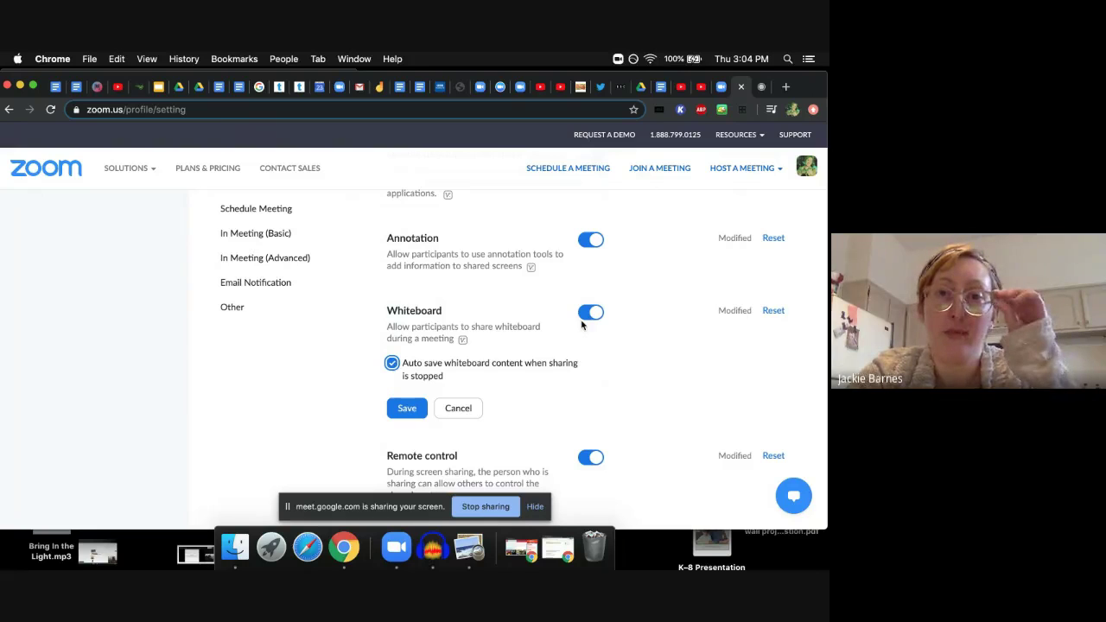
Open the copied meeting link in a new browser tab and launch the meeting in the Zoom desktop app.
left_click(786, 87)
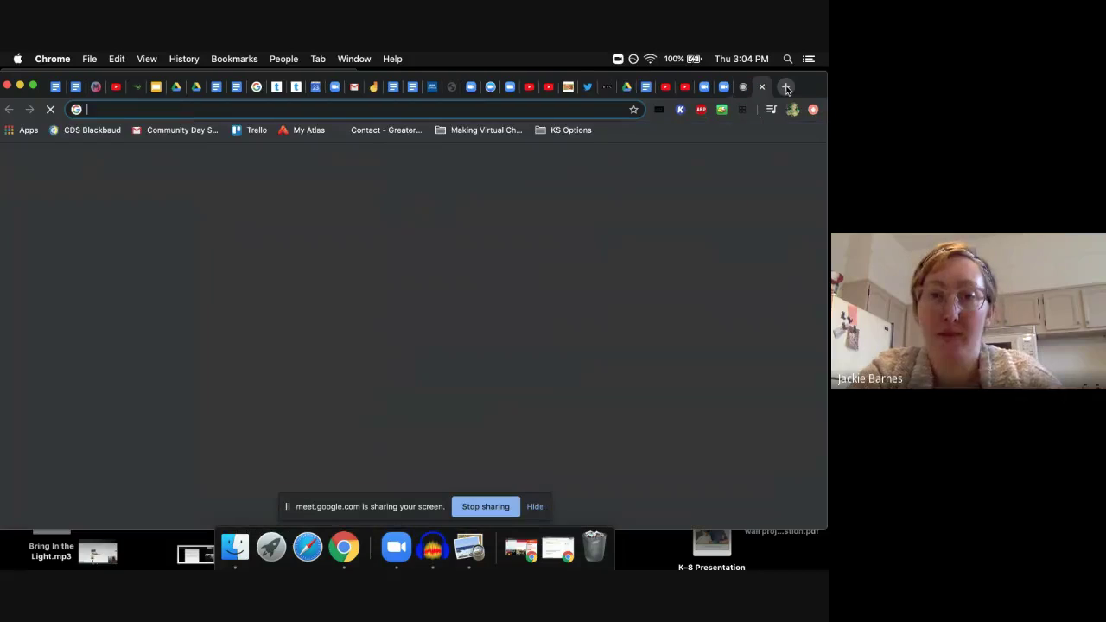
key("super+v")
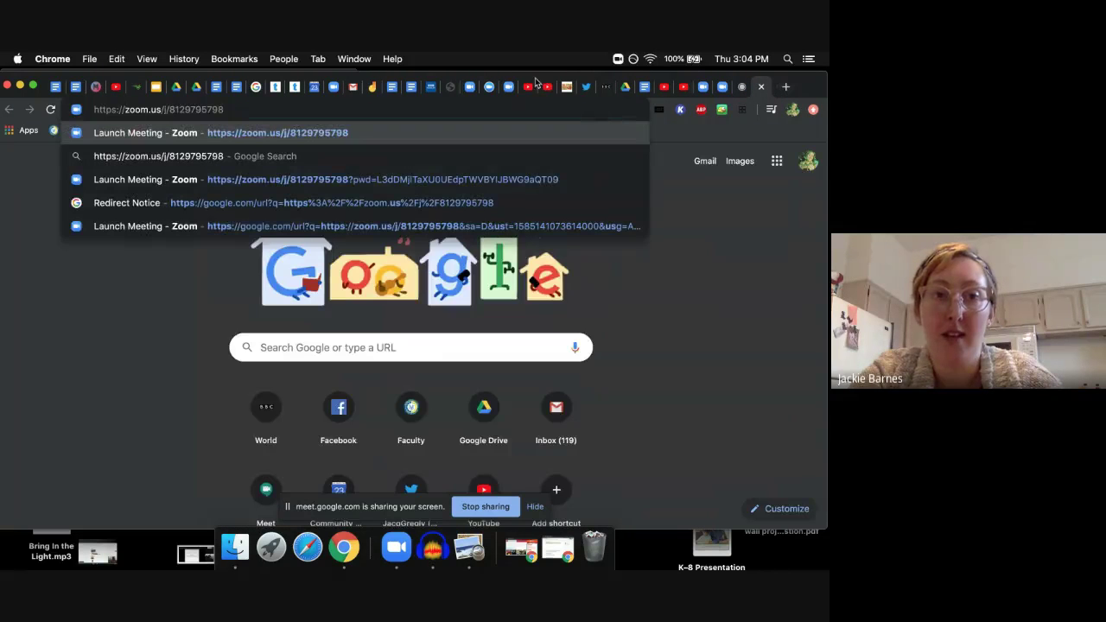
key("Return")
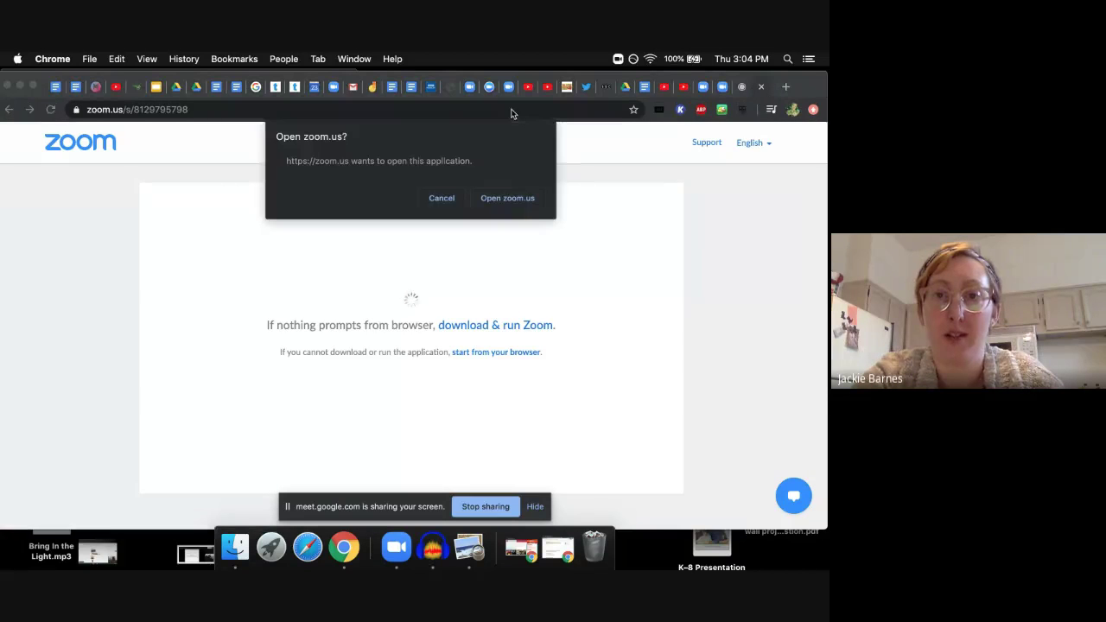
left_click(507, 198)
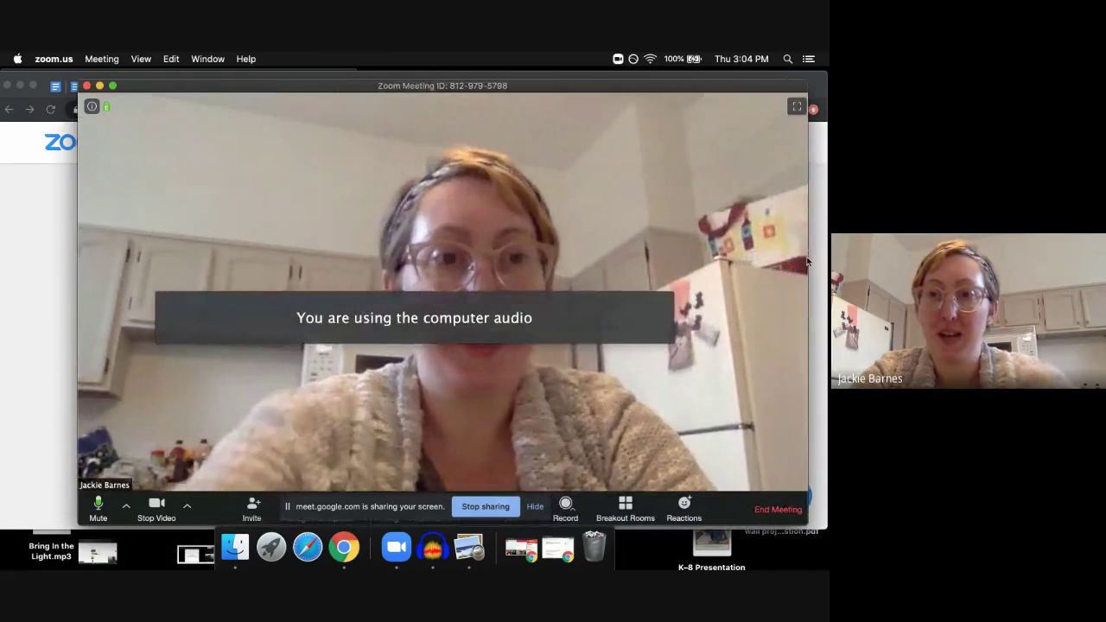
Hide the screen-sharing notice, move the browser window down, and place the Zoom meeting window in front with its controls visible.
left_click_drag(77, 329, 4, 335)
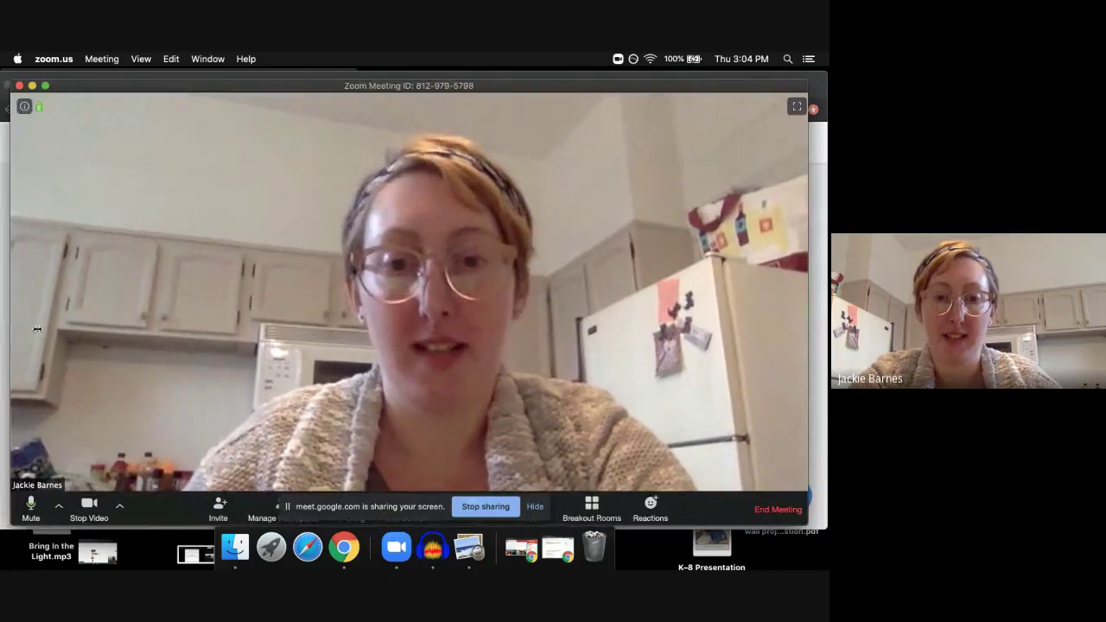
left_click(536, 507)
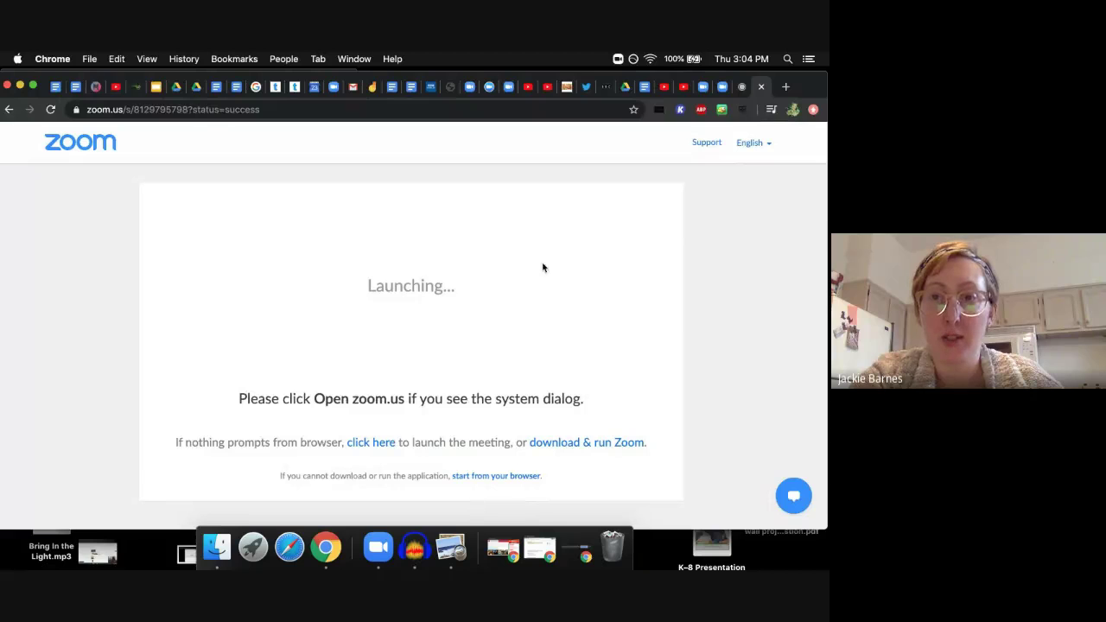
left_click_drag(815, 89, 804, 259)
left_click(712, 195)
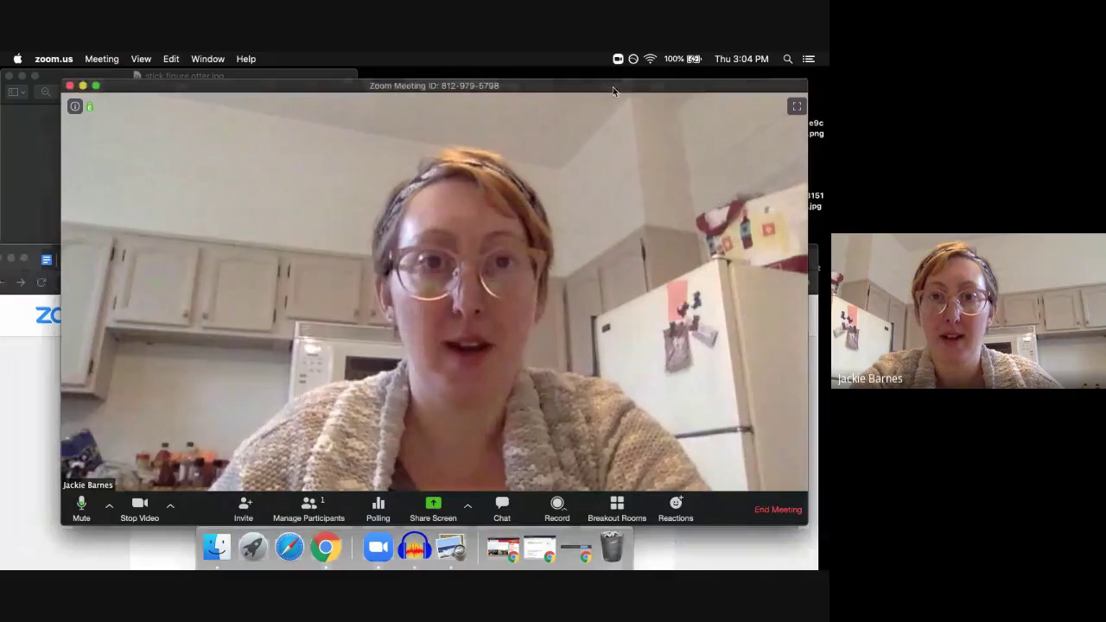
left_click_drag(626, 75, 629, 75)
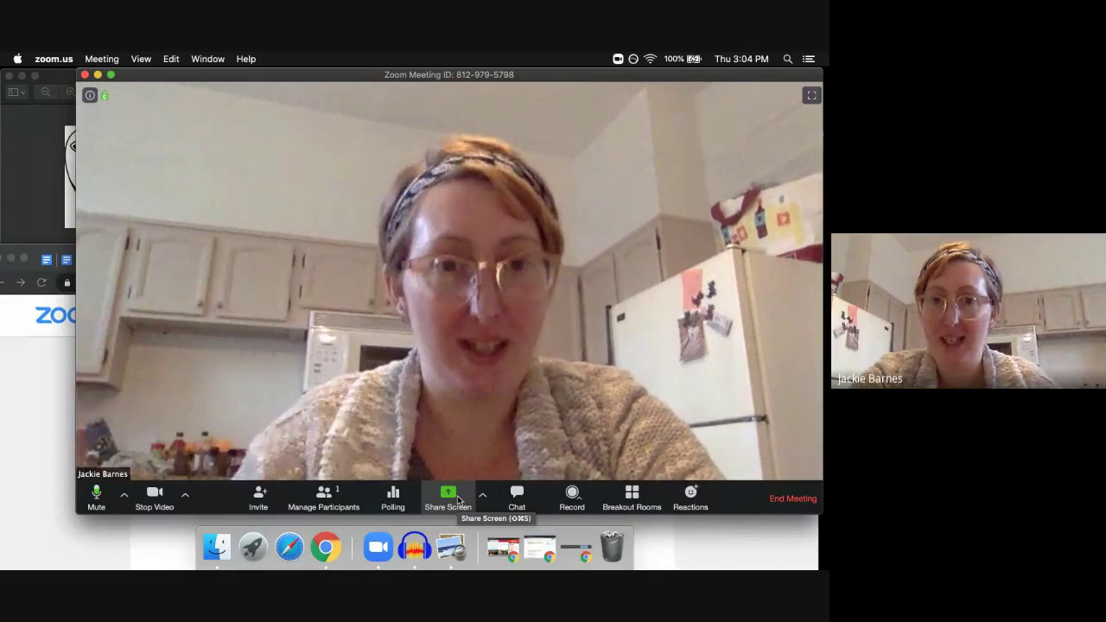
Share a Whiteboard in the meeting and move the annotation toolbar to the lower part of the whiteboard.
left_click(447, 496)
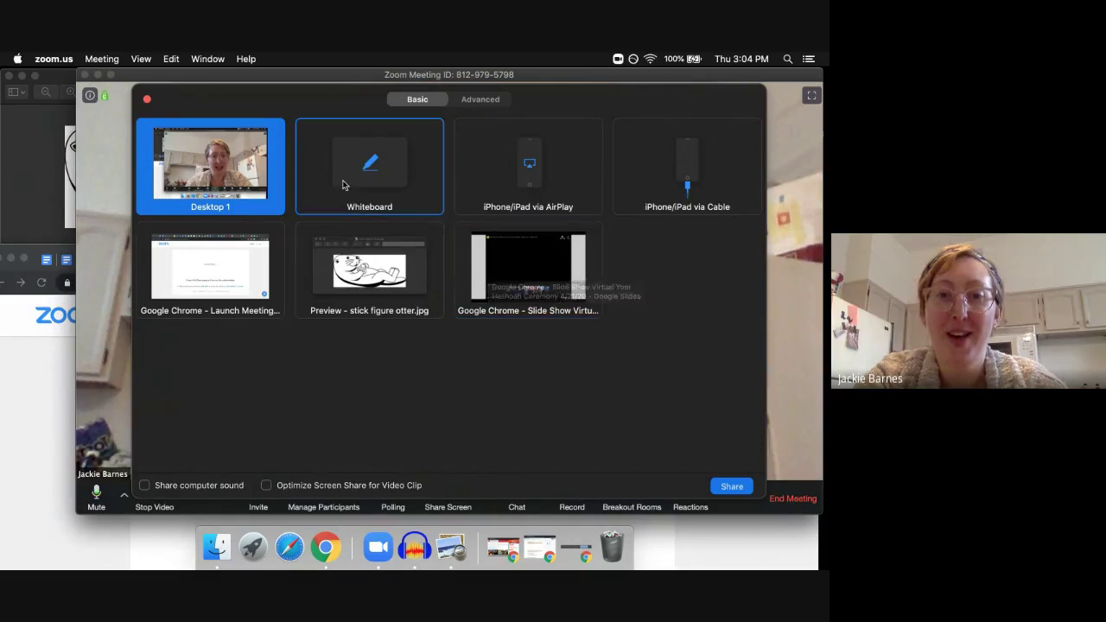
left_click(389, 178)
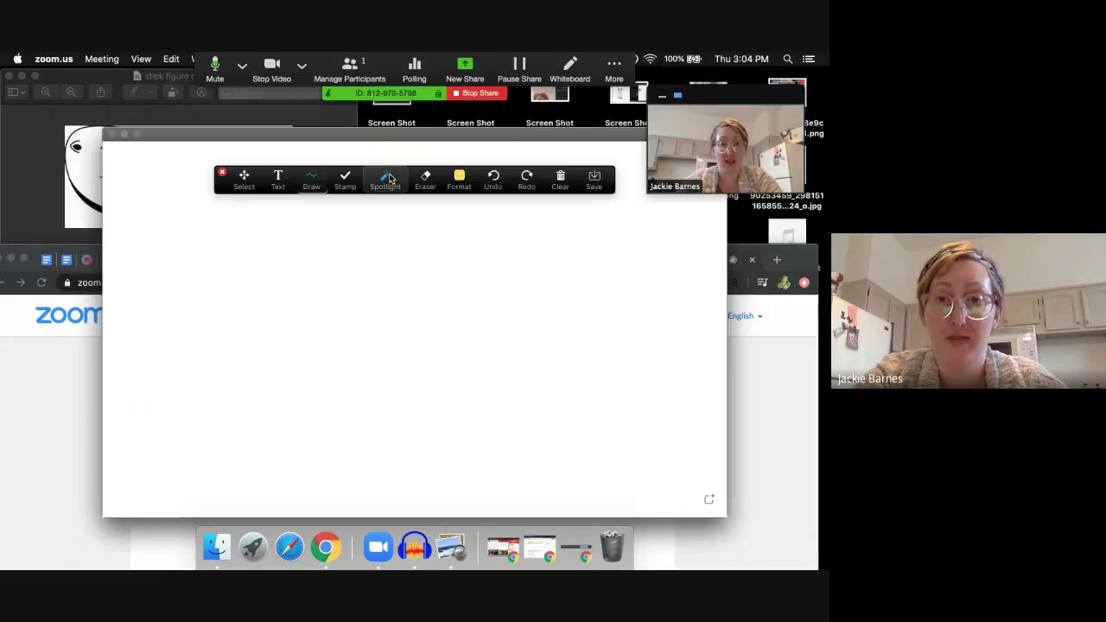
left_click_drag(398, 139, 386, 133)
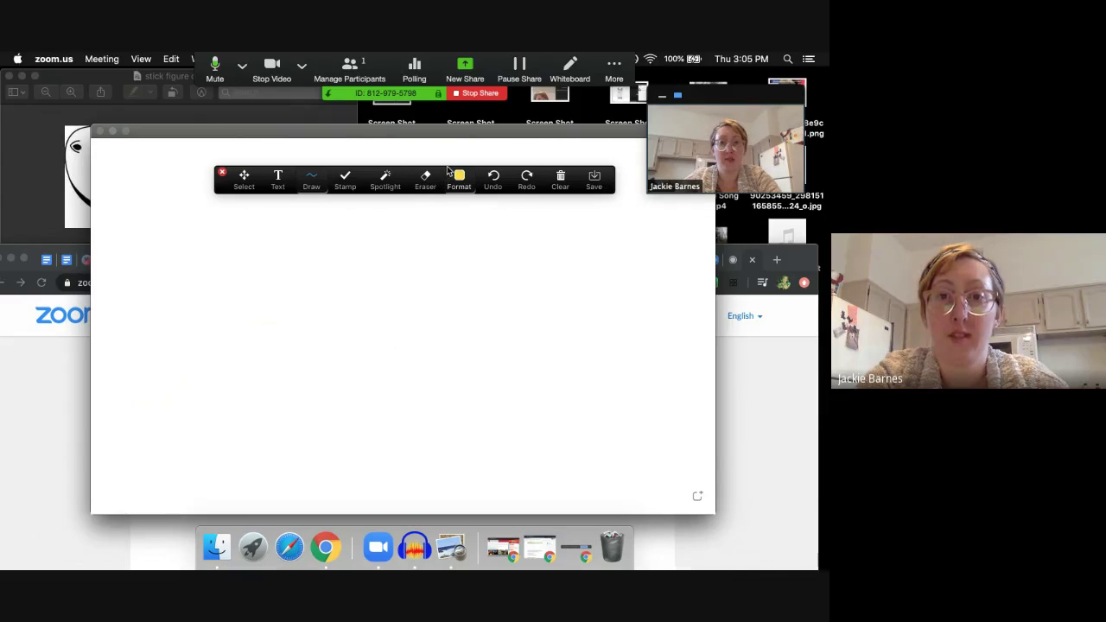
mouse_move(448, 170)
left_mouse_down()
mouse_move(430, 216)
mouse_move(387, 551)
mouse_move(367, 537)
mouse_move(393, 518)
mouse_move(396, 491)
left_mouse_up()
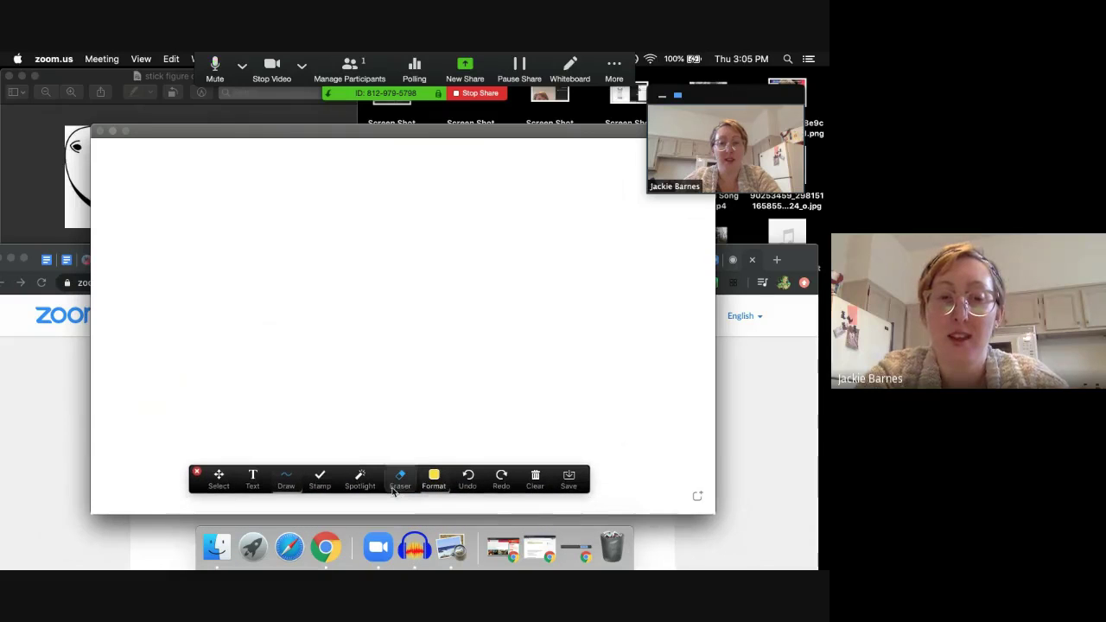
Draw a thin yellow freehand squiggle and a straight yellow line on the whiteboard, repositioning the toolbar to reach the drawing shapes.
mouse_move(290, 261)
left_mouse_down()
mouse_move(264, 245)
mouse_move(304, 264)
left_mouse_up()
left_click(291, 487)
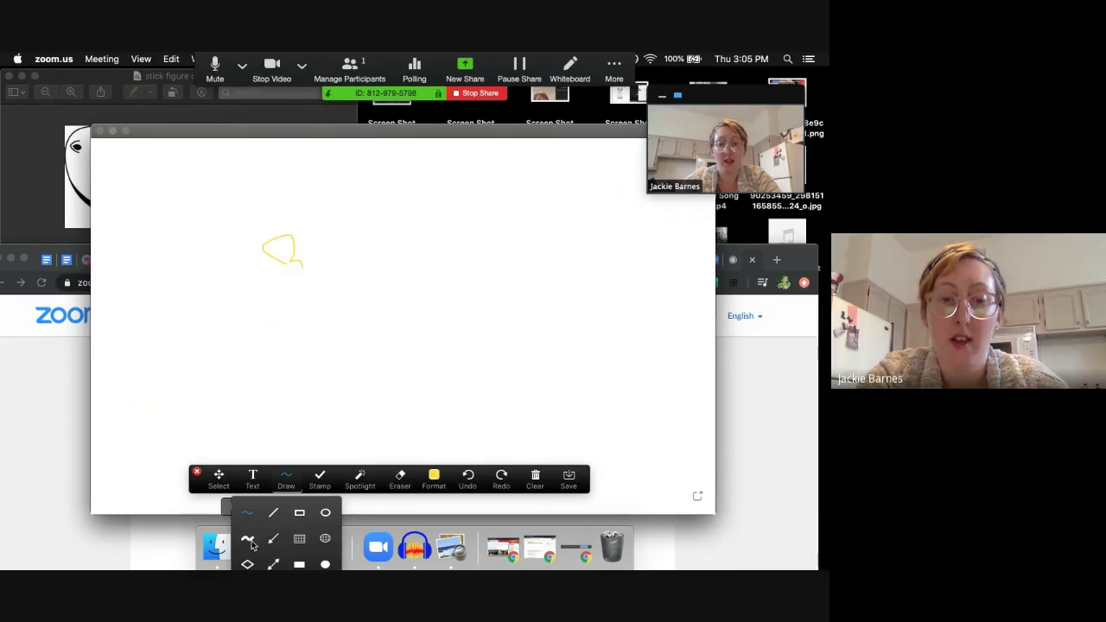
left_click(318, 475)
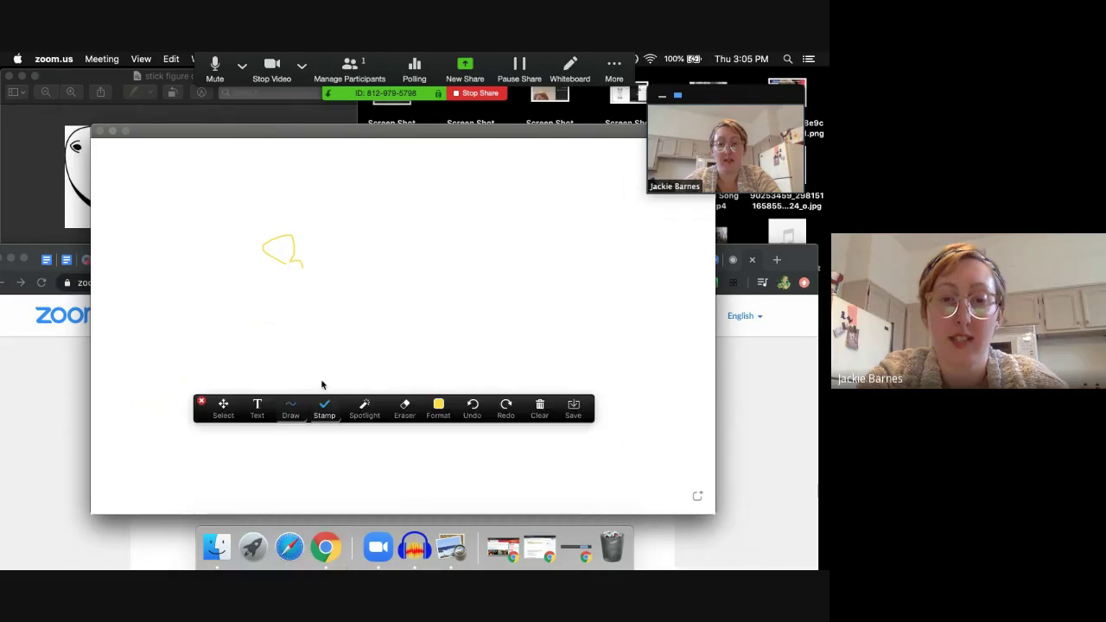
left_click(291, 389)
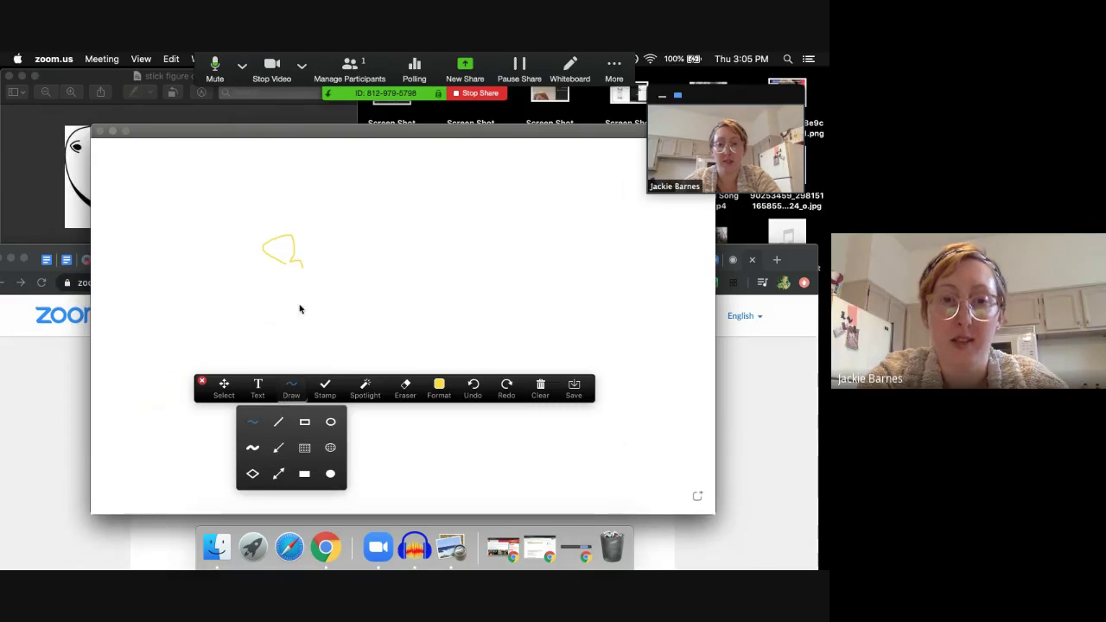
left_click(279, 423)
mouse_move(354, 310)
left_mouse_down()
mouse_move(421, 283)
mouse_move(405, 349)
mouse_move(469, 202)
mouse_move(366, 242)
mouse_move(346, 304)
mouse_move(395, 300)
mouse_move(407, 277)
mouse_move(450, 309)
mouse_move(425, 311)
mouse_move(417, 273)
mouse_move(469, 328)
mouse_move(465, 320)
left_mouse_up()
Add a translucent yellow rectangle over the end of the straight line and thick yellow highlighter strokes beside it.
left_click(294, 393)
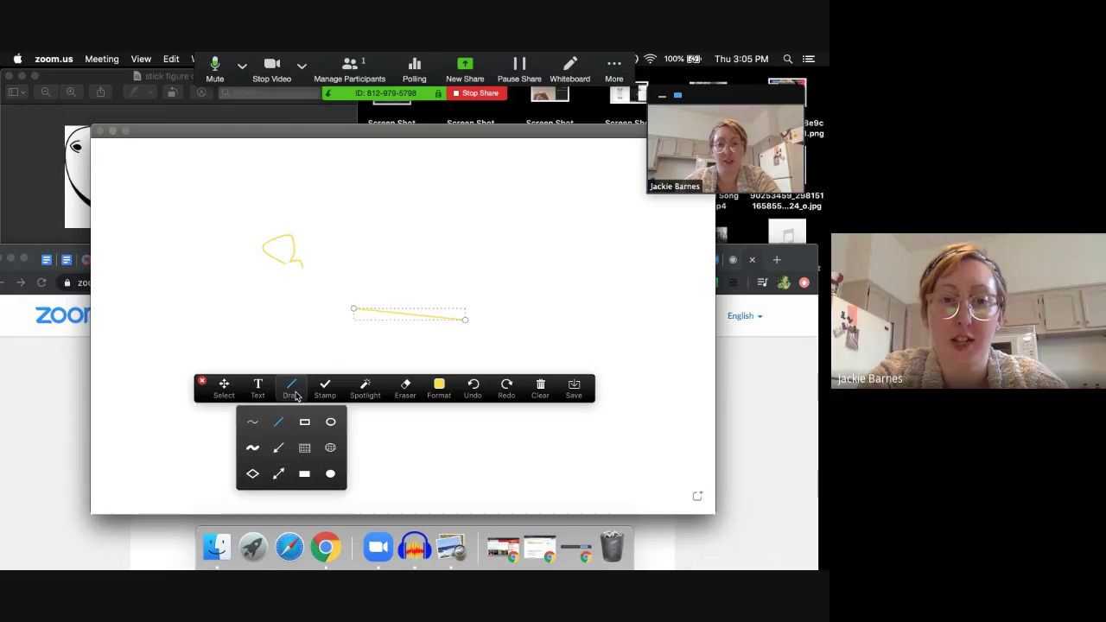
left_click(305, 452)
left_click_drag(419, 284, 465, 327)
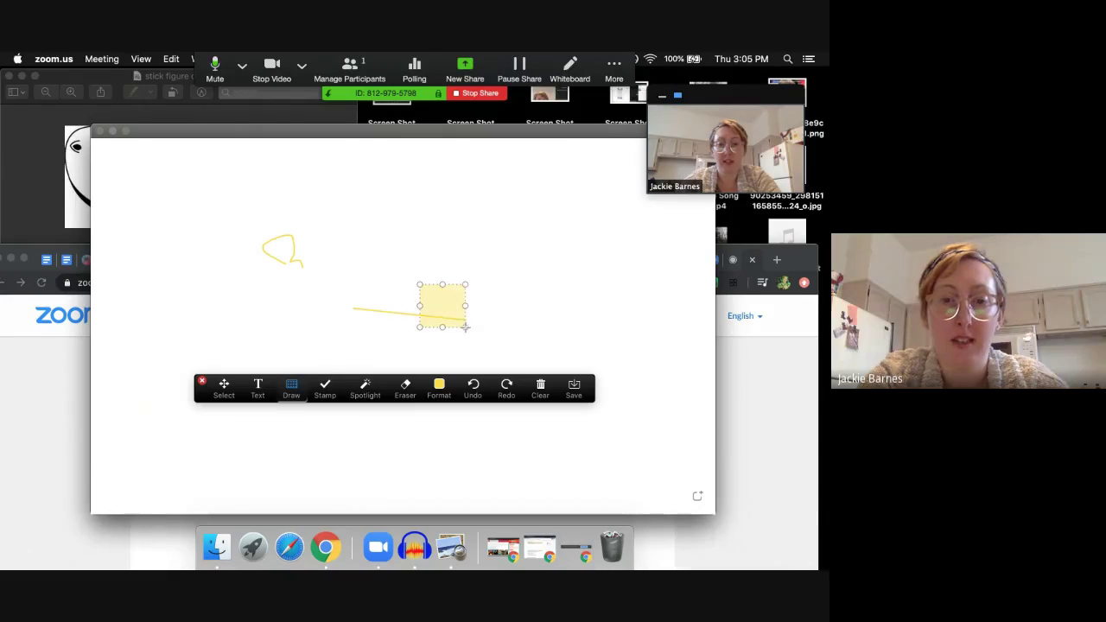
left_click(292, 393)
left_click(254, 446)
mouse_move(225, 318)
left_mouse_down()
mouse_move(193, 309)
mouse_move(276, 317)
mouse_move(415, 256)
left_mouse_up()
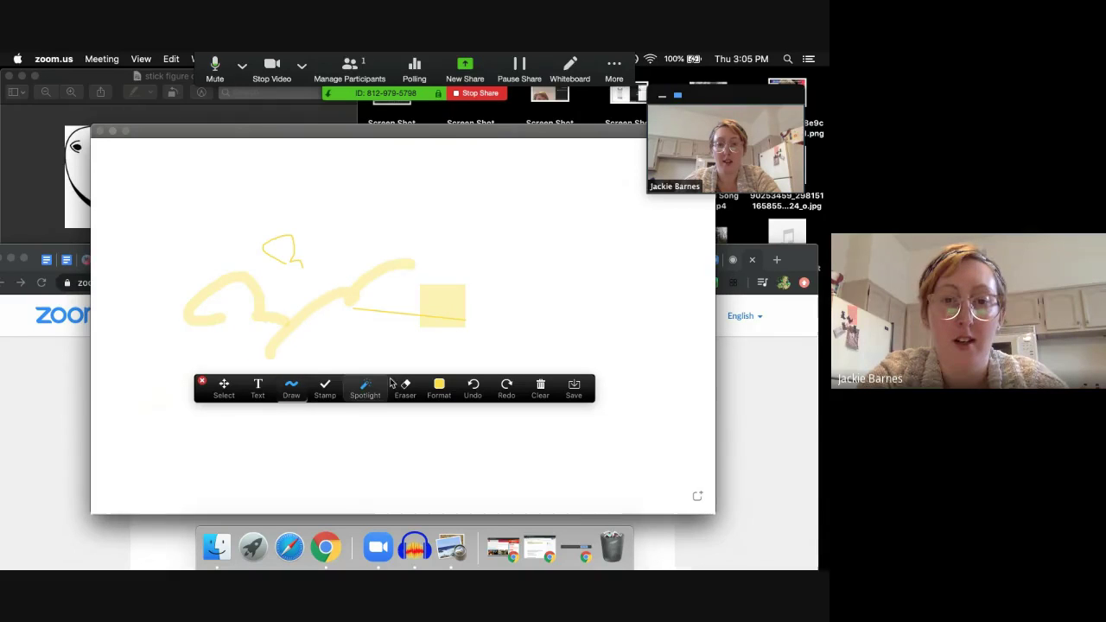
Change the drawing colour to dark blue and draw thick highlighter strokes beside the yellow rectangle.
left_click(438, 388)
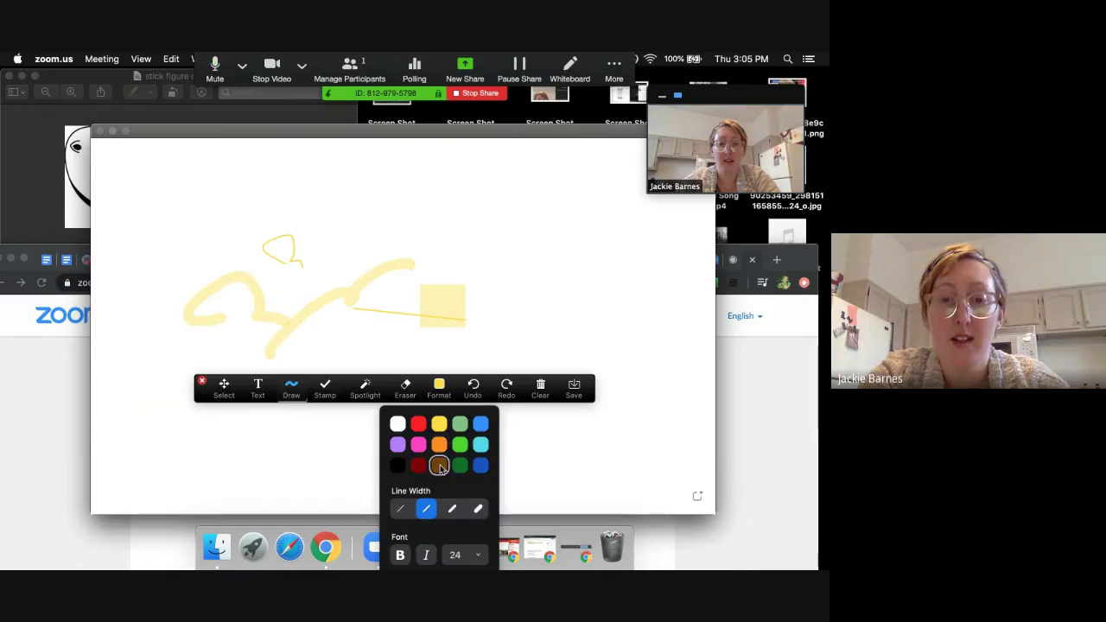
left_click(480, 466)
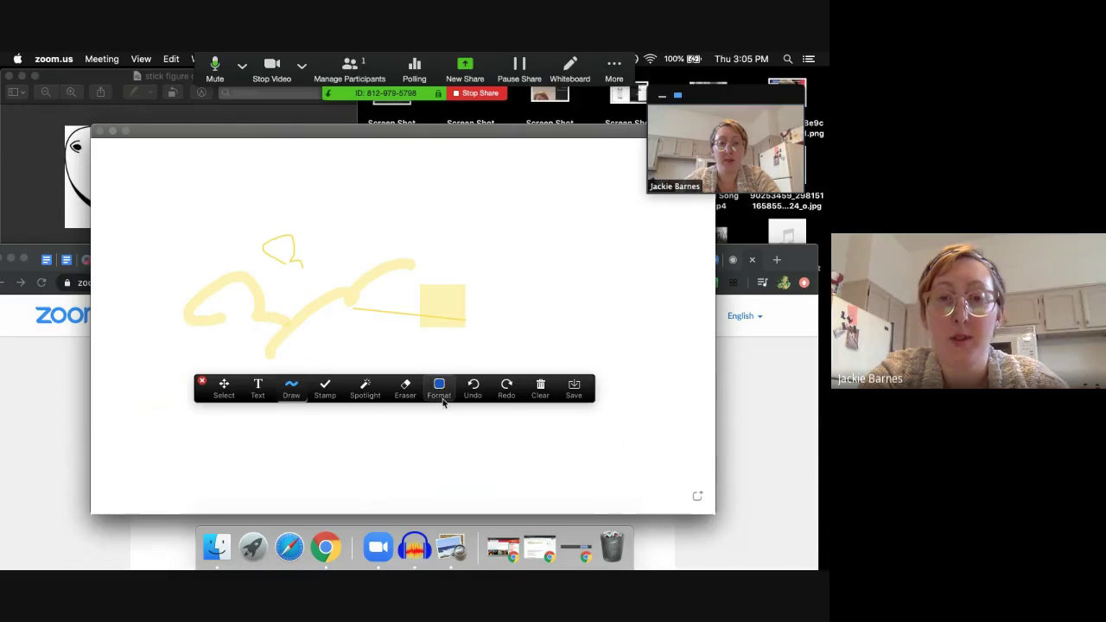
mouse_move(501, 295)
left_mouse_down()
mouse_move(476, 290)
mouse_move(506, 259)
mouse_move(529, 269)
mouse_move(470, 332)
left_mouse_up()
Add the text "dsdfdsjlfkdsj" to the whiteboard above the yellow rectangle.
left_click(332, 393)
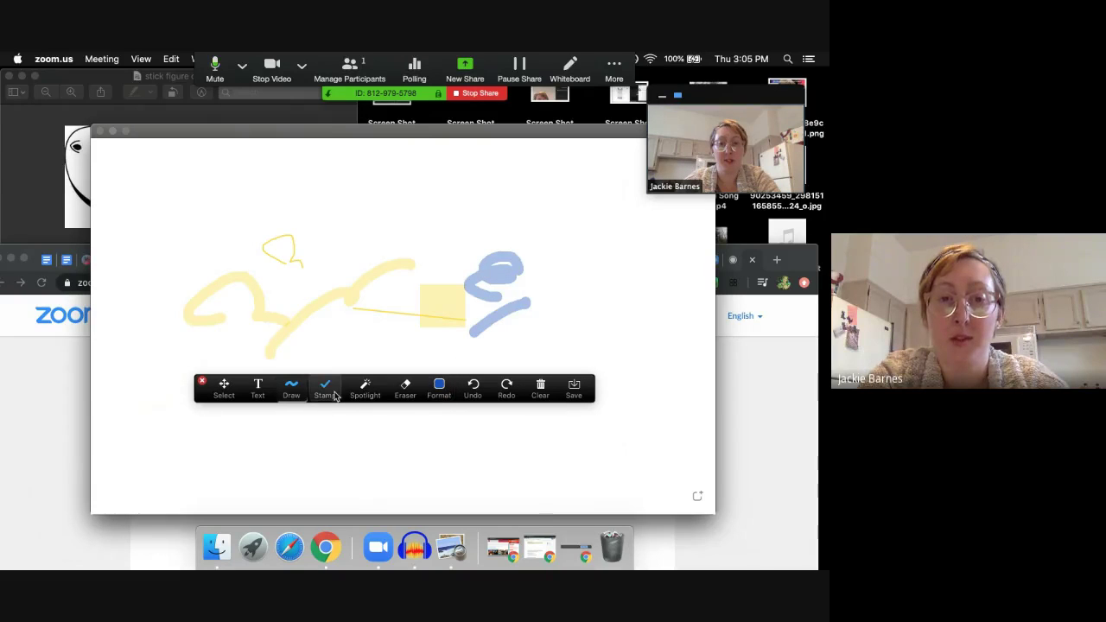
left_click(258, 389)
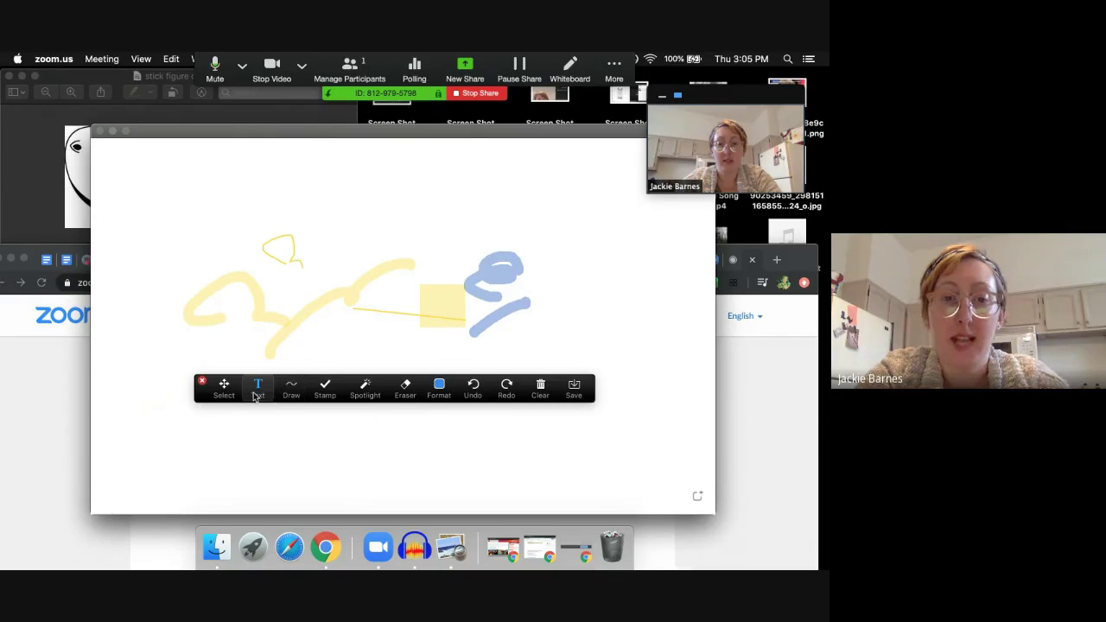
left_click(403, 236)
type("dsdfdsjlfkdsj")
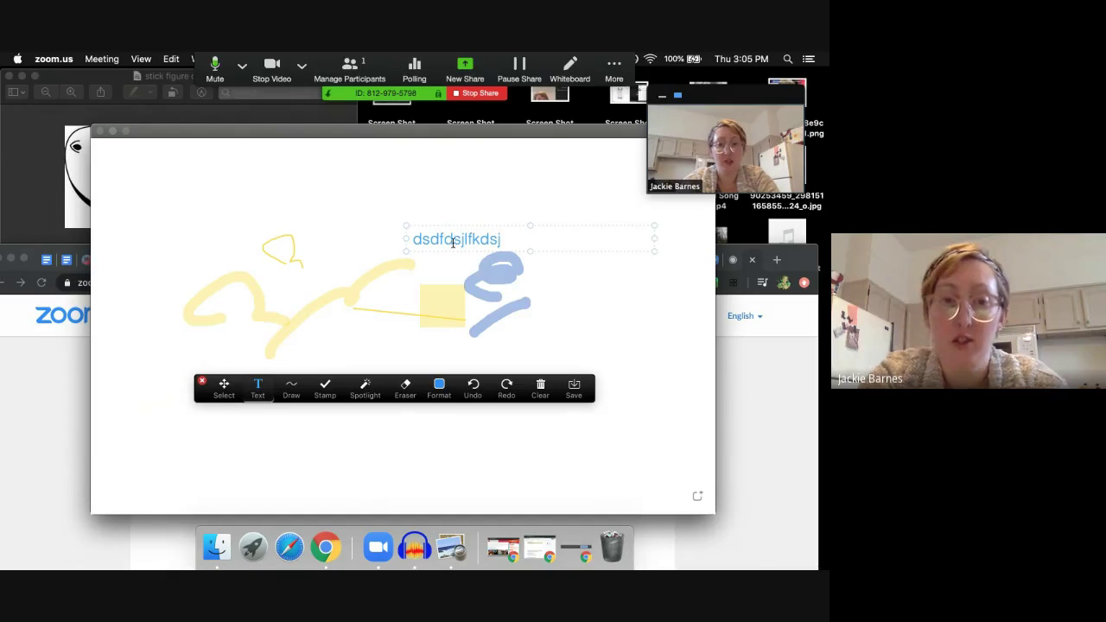
left_click(389, 298)
Move the text slightly left and shift the thin yellow squiggle and yellow highlighter strokes toward the whiteboard's upper left.
left_click(224, 389)
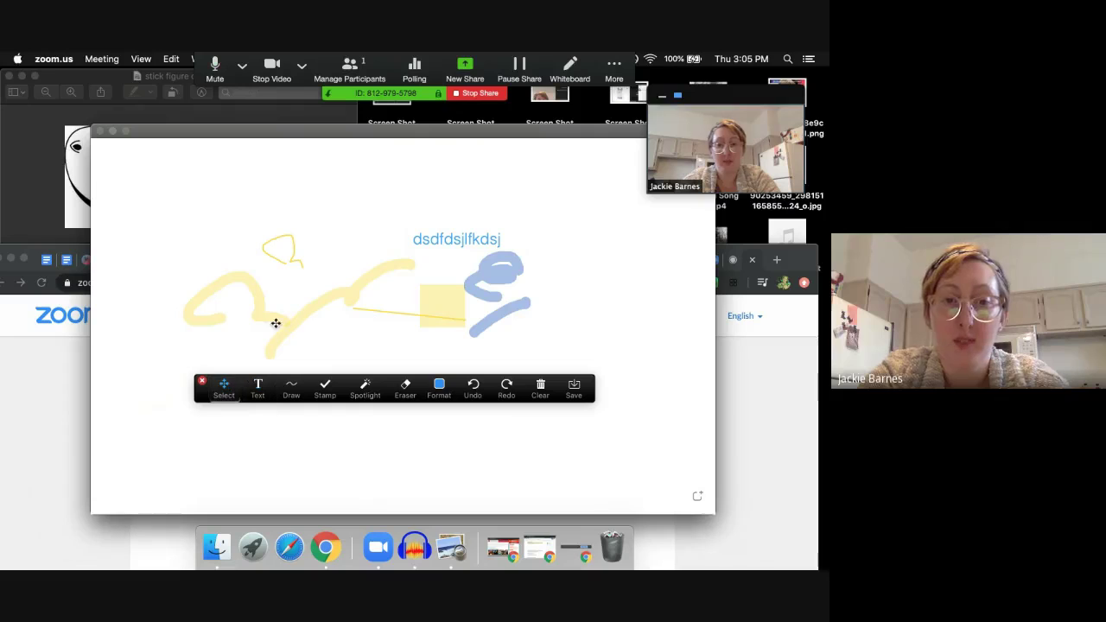
left_click_drag(449, 237, 413, 238)
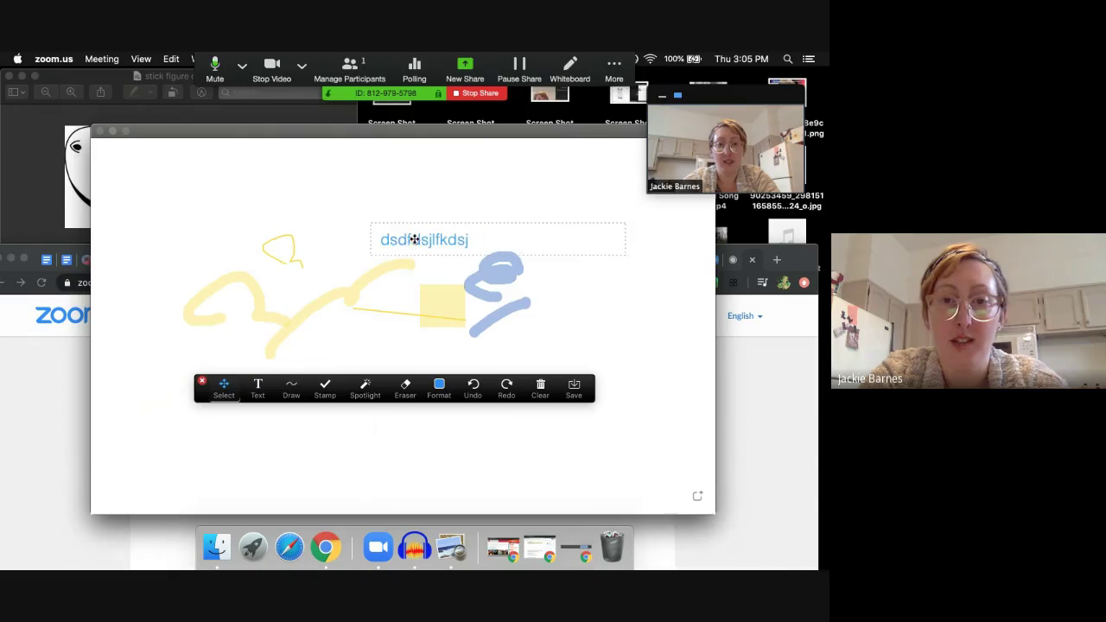
left_click_drag(382, 279, 358, 283)
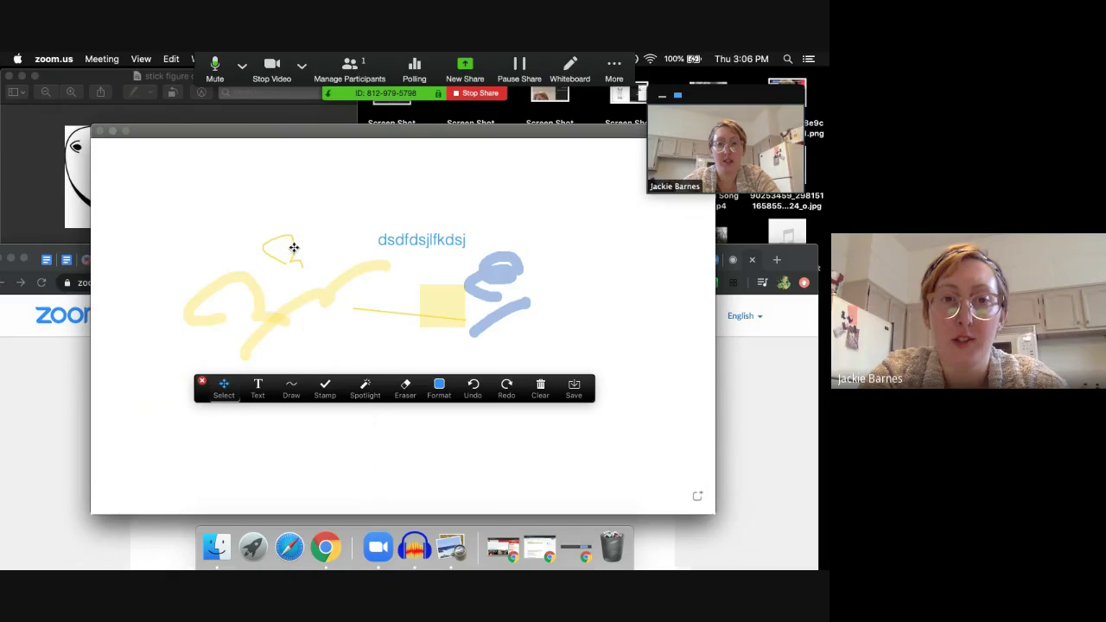
mouse_move(285, 247)
left_mouse_down()
mouse_move(297, 268)
mouse_move(261, 224)
mouse_move(171, 191)
left_mouse_up()
left_click_drag(297, 297, 230, 266)
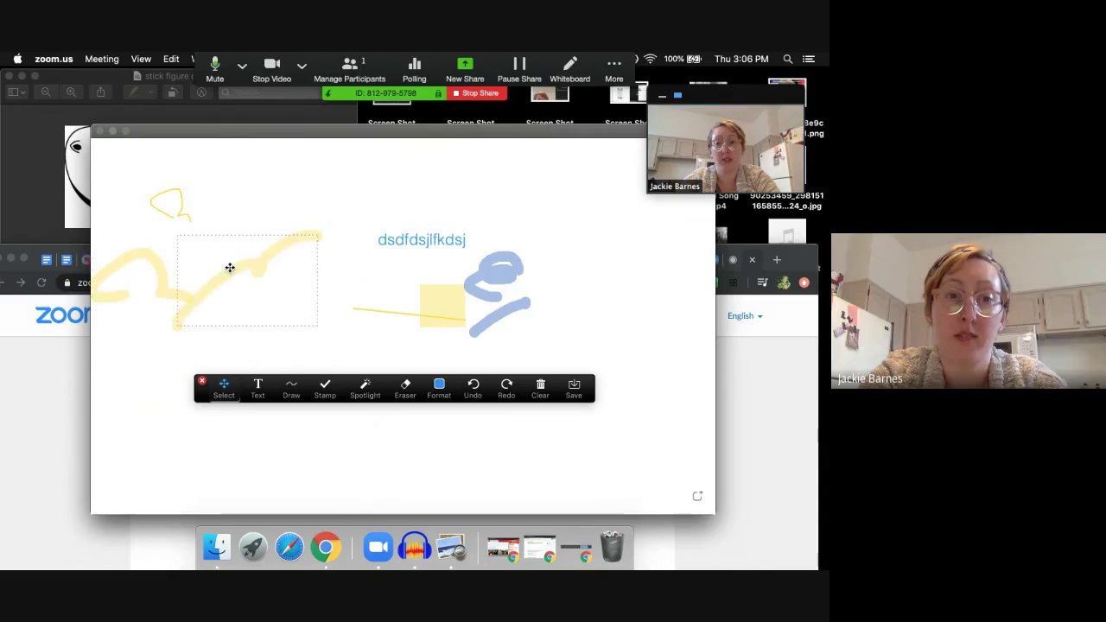
left_click(250, 370)
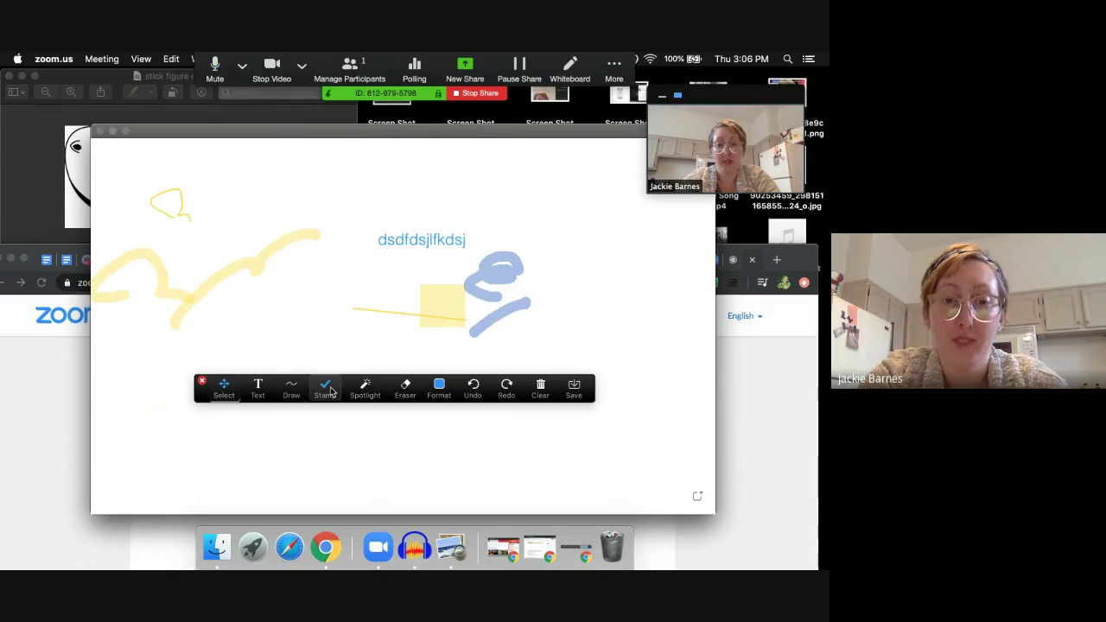
Look over the available stamps and place several red heart stamps between the yellow highlighter strokes and the straight line.
left_click(325, 389)
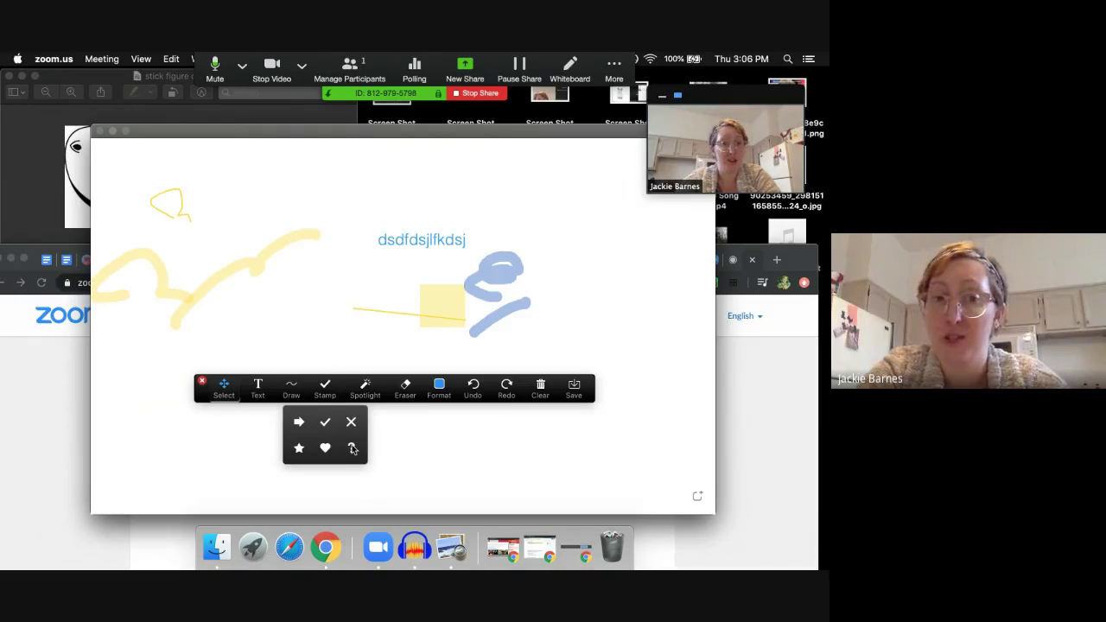
left_click(439, 386)
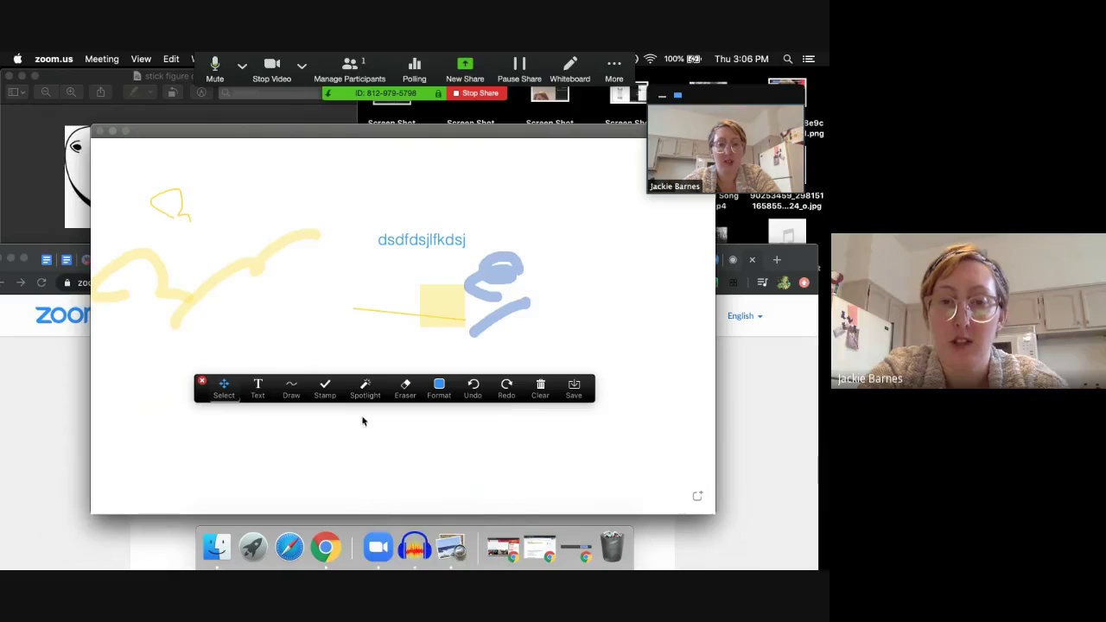
left_click(325, 386)
left_click(330, 450)
left_click(318, 329)
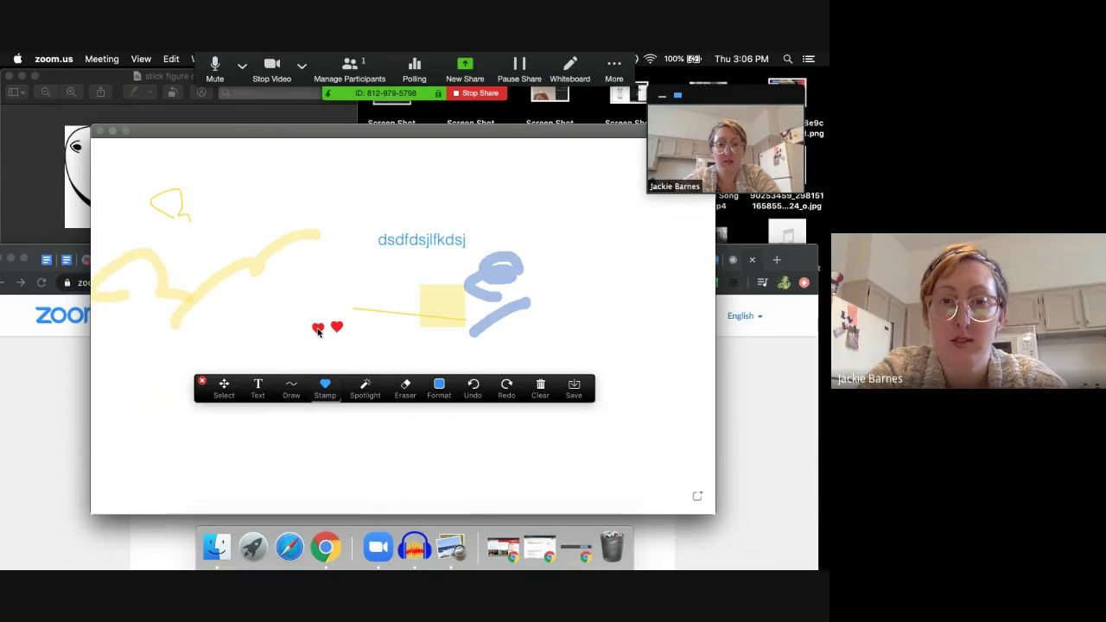
Stamp three red X marks above the hearts.
left_click(322, 385)
left_click(353, 421)
left_click(346, 270)
Stamp green check marks around the red X marks, on both sides and above them.
left_click(324, 384)
left_click(323, 421)
left_click(386, 356)
left_click(377, 345)
left_click(378, 300)
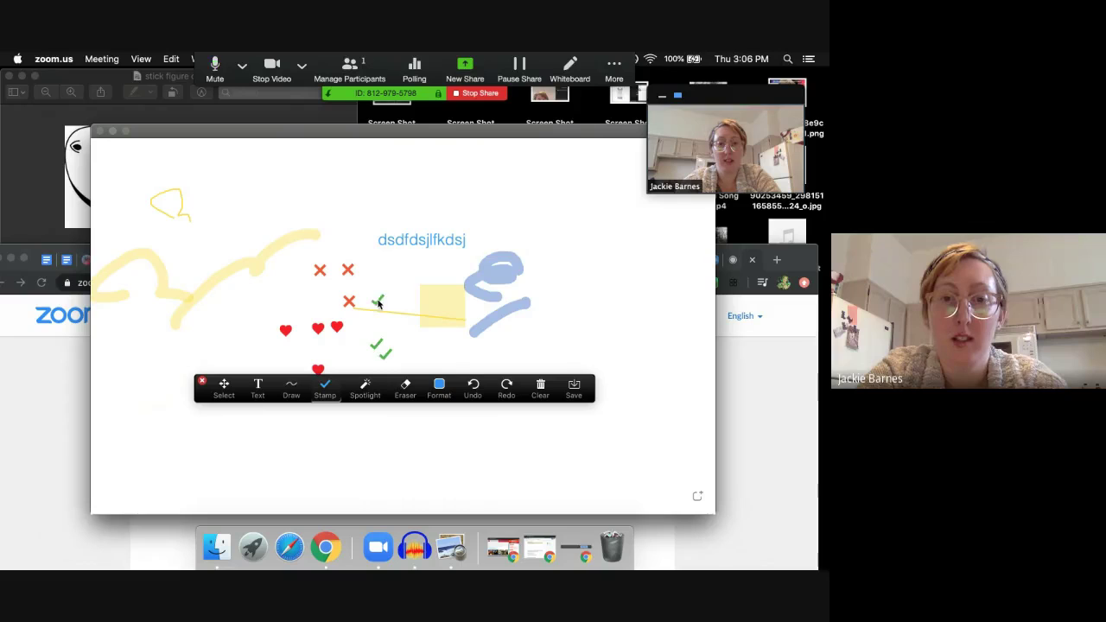
left_click(344, 234)
left_click(319, 233)
left_click(294, 270)
Stamp three blue arrows to the left of the hearts.
left_click(325, 385)
left_click(299, 422)
left_click(260, 317)
left_click(203, 344)
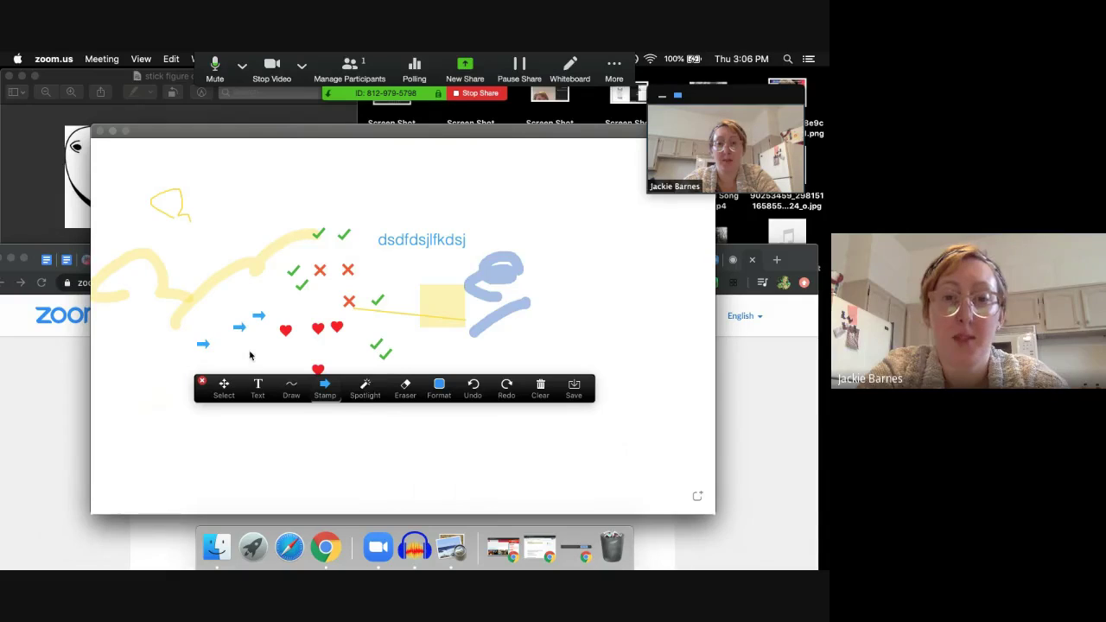
Use the Spotlight laser pointer to point at the drawings around the yellow rectangle and blue strokes.
left_click(364, 386)
left_click(353, 424)
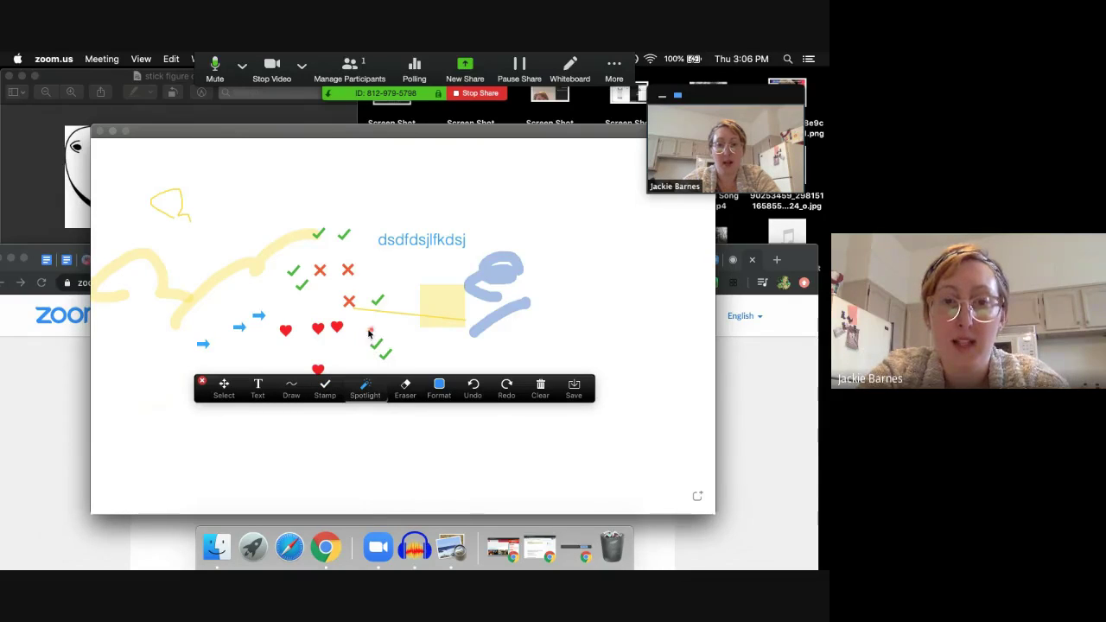
left_click(365, 386)
left_click(415, 294)
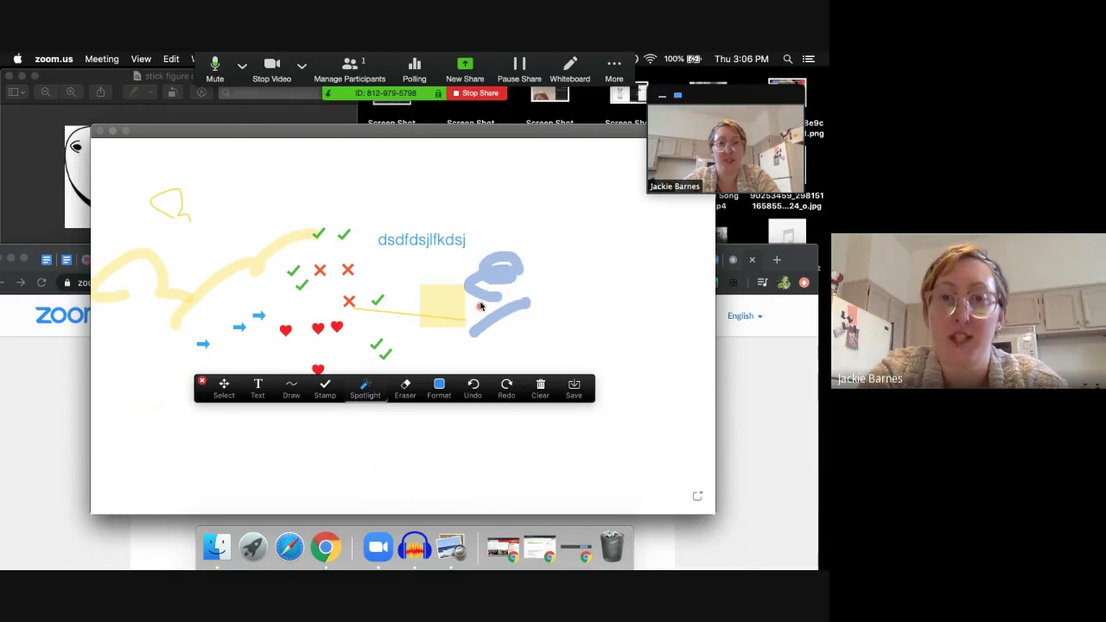
Switch to the Arrow pointer and place the presenter's name arrow at several spots around the yellow rectangle, ending beside the blue scribble.
left_click(365, 386)
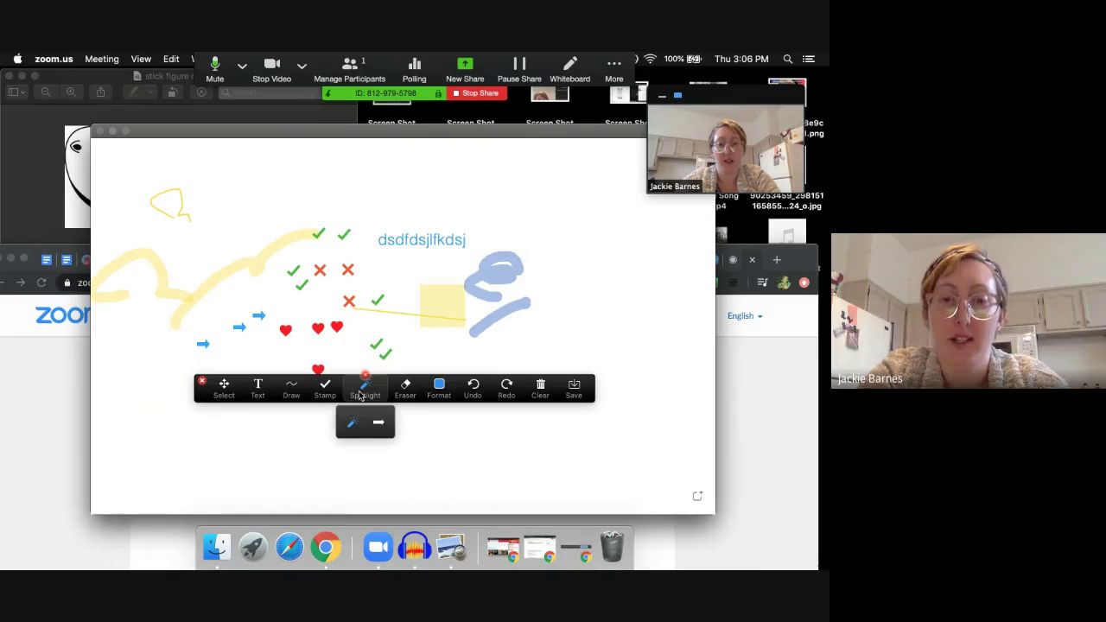
left_click(380, 423)
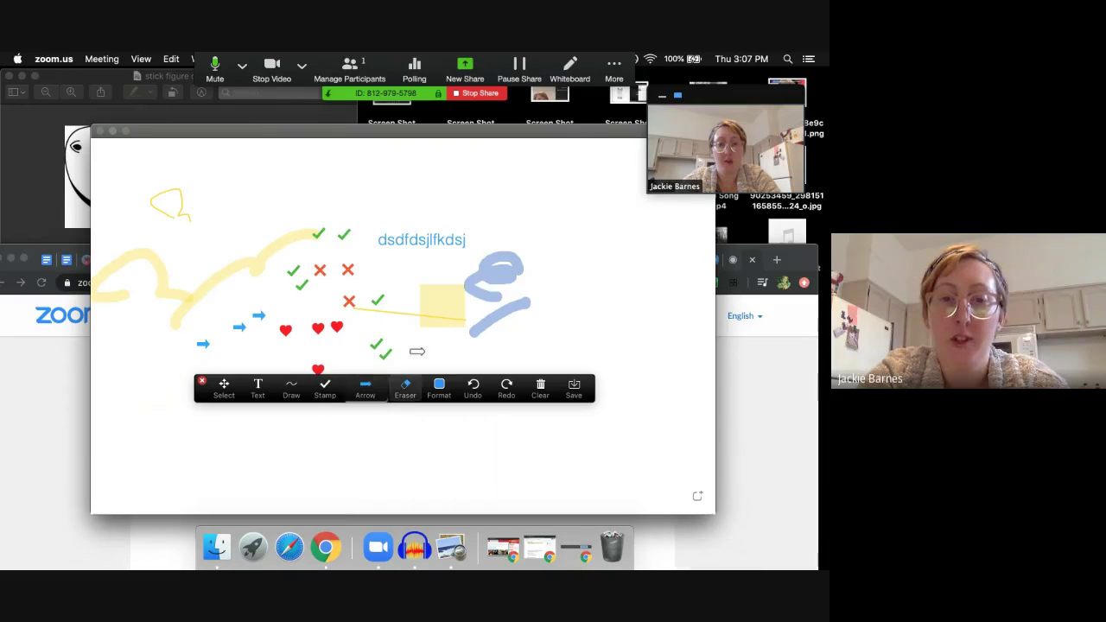
left_click(470, 351)
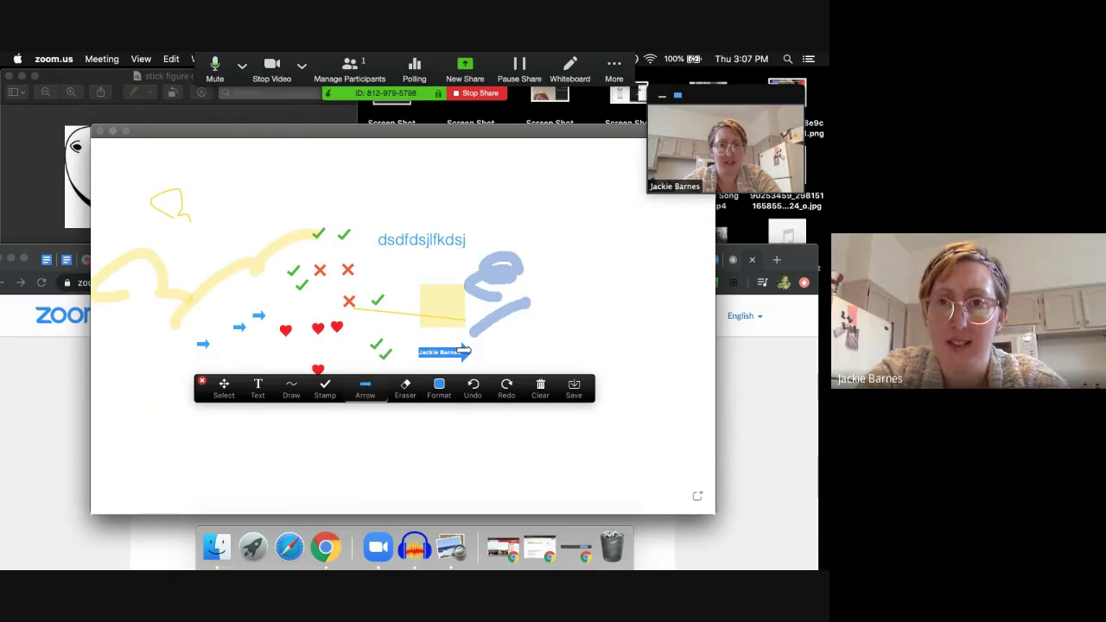
left_click(464, 319)
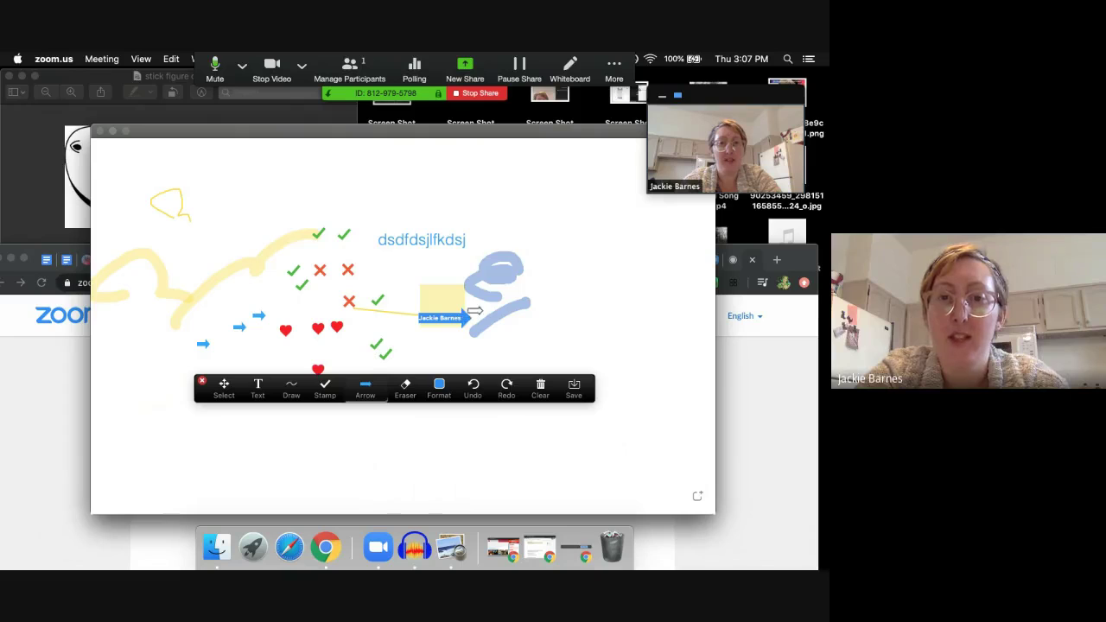
left_click(464, 274)
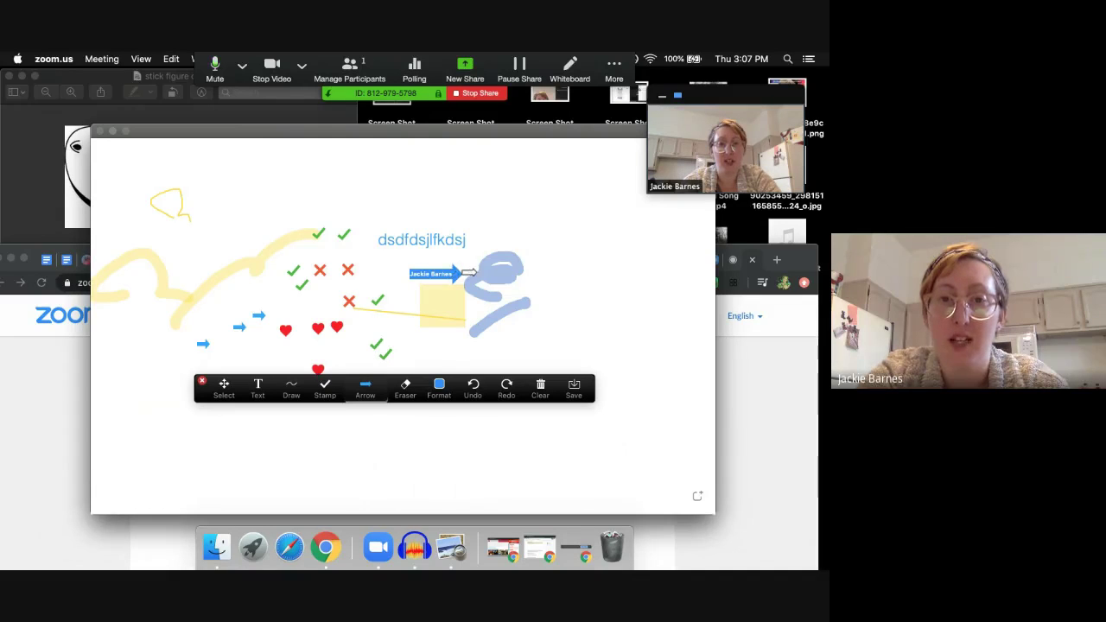
left_click(466, 280)
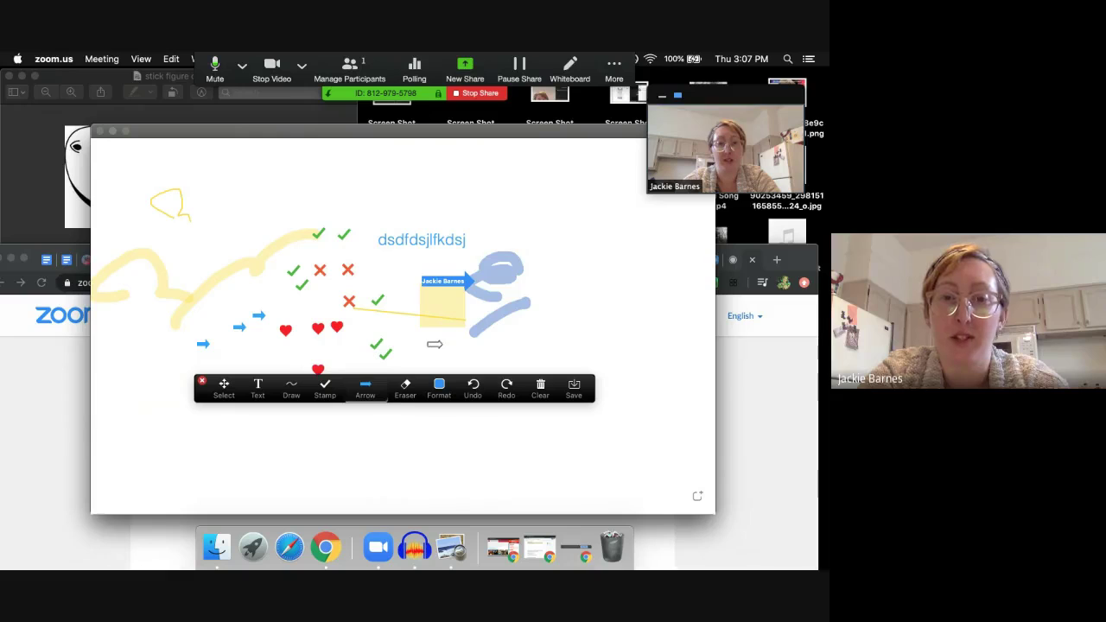
Erase the yellow rectangle, straight line, rounded blue scribble, text, upper-right red X and name arrow.
left_click(405, 388)
left_click_drag(449, 323, 456, 311)
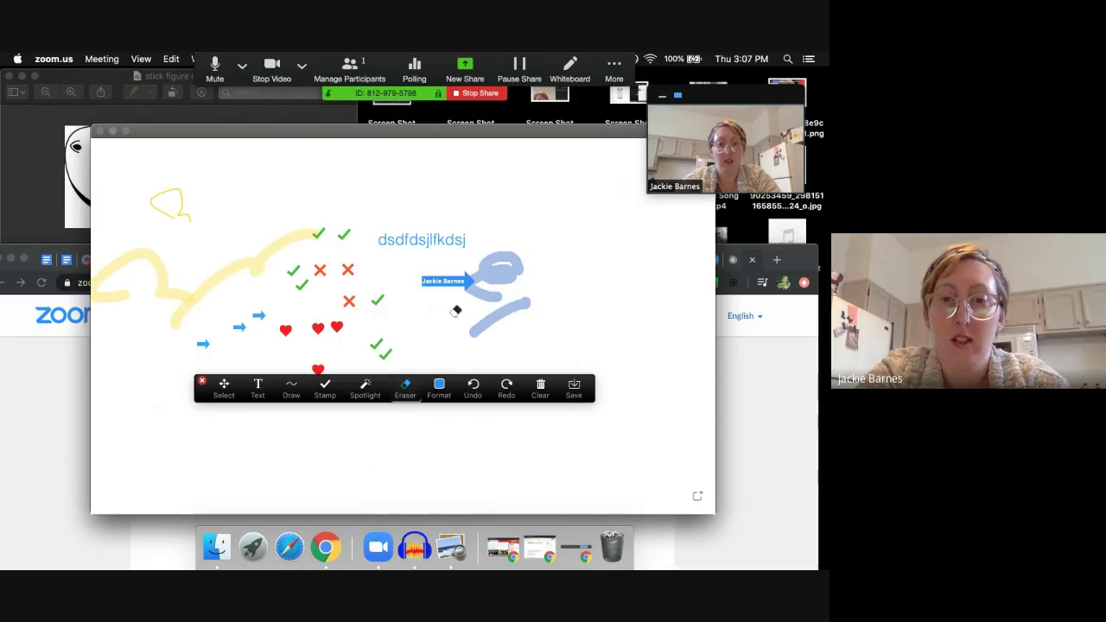
left_click(498, 285)
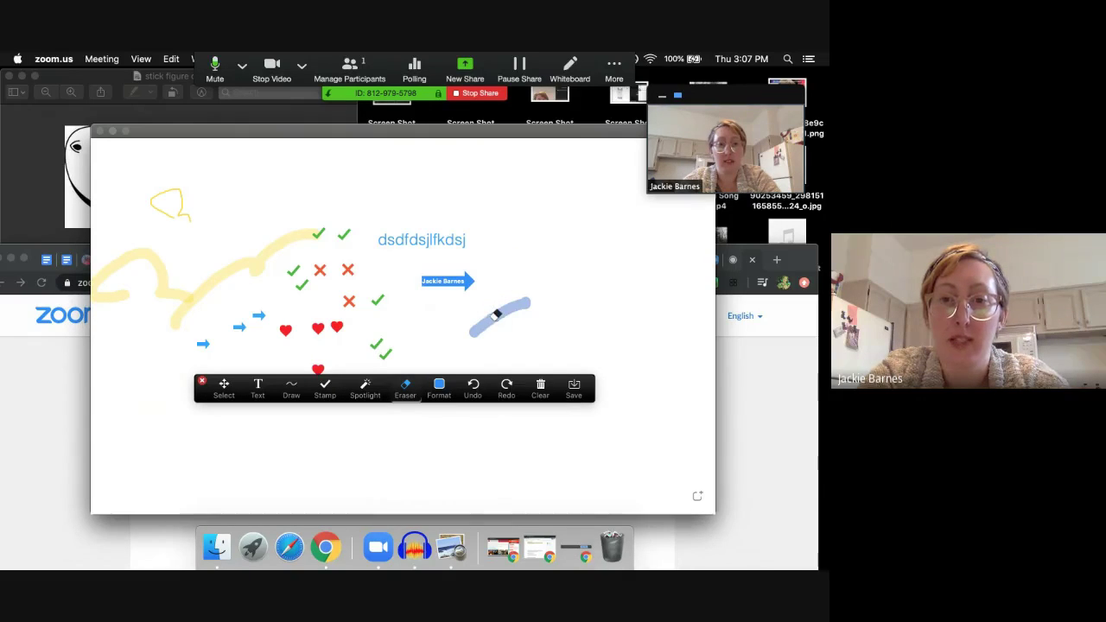
left_click(440, 234)
left_click(348, 268)
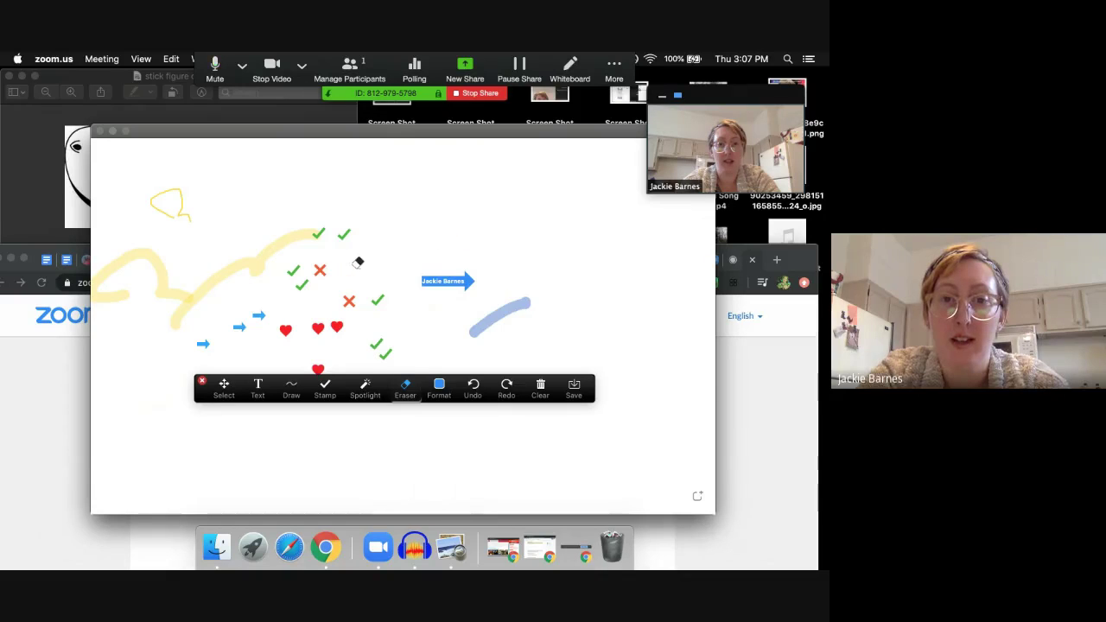
left_click(428, 278)
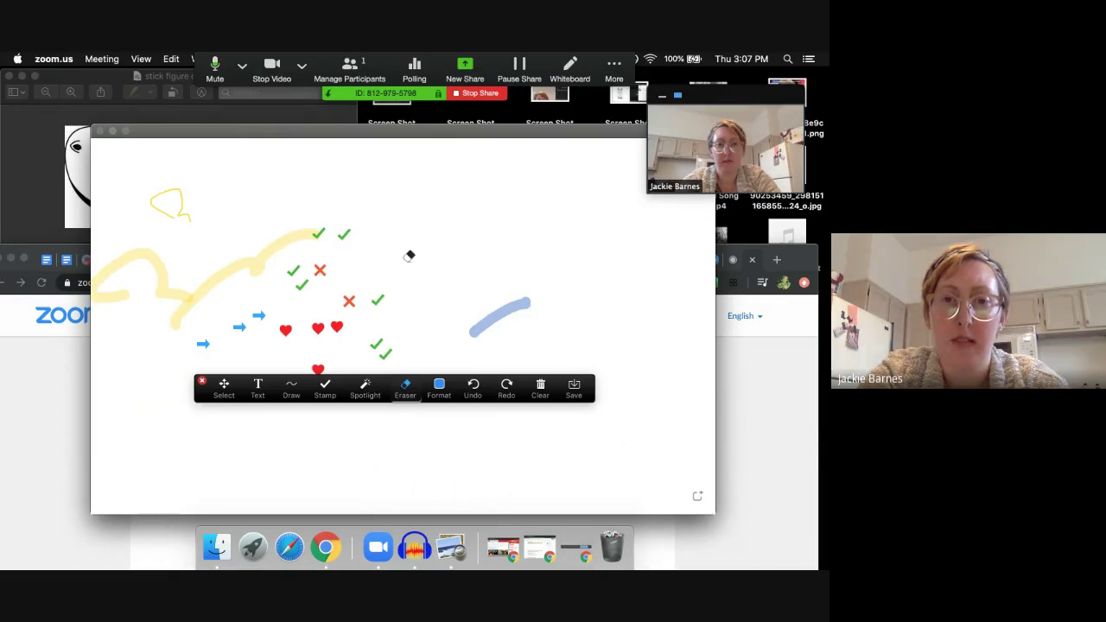
Erase the three check marks and the red X nearest the cleared area, the diagonal yellow highlighter stroke and the thin yellow squiggle.
left_click(377, 300)
left_click(349, 301)
left_click(377, 344)
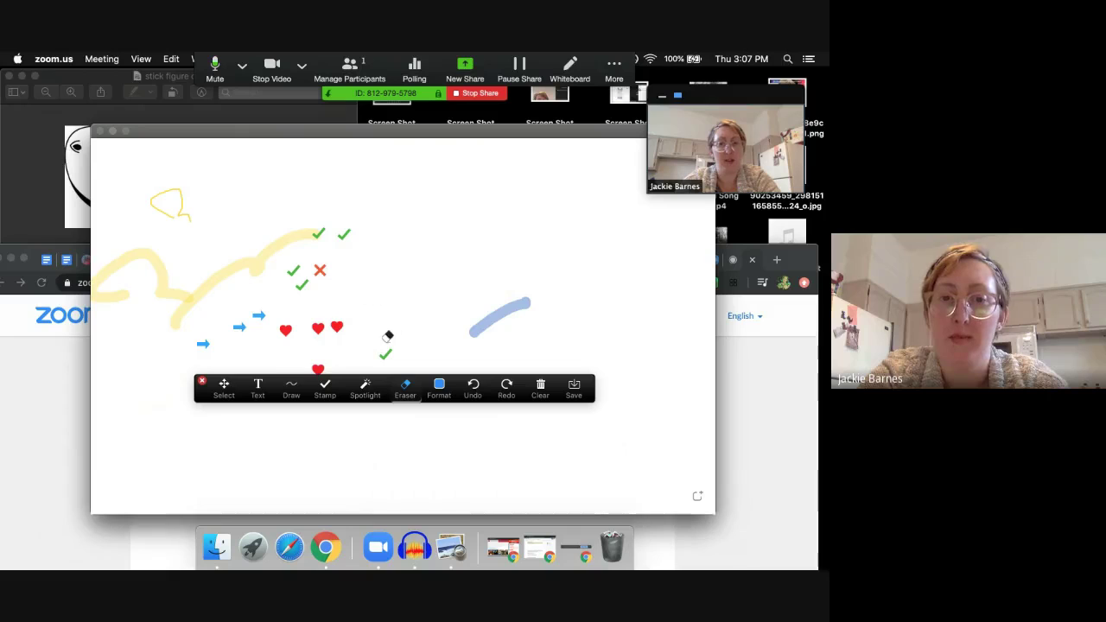
left_click(385, 353)
left_click(285, 239)
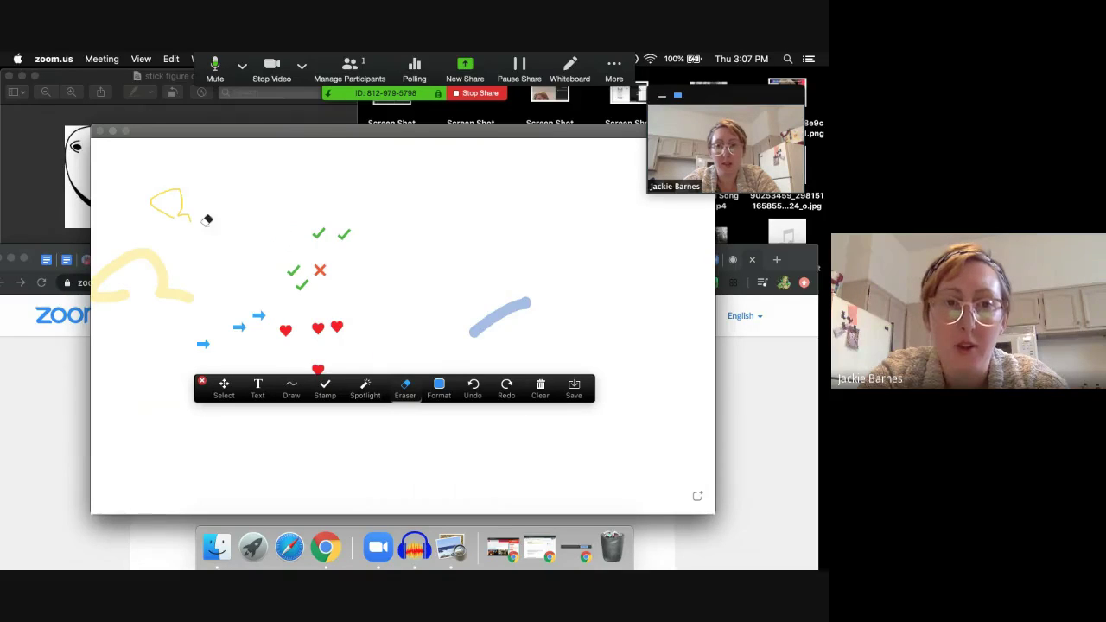
left_click(177, 207)
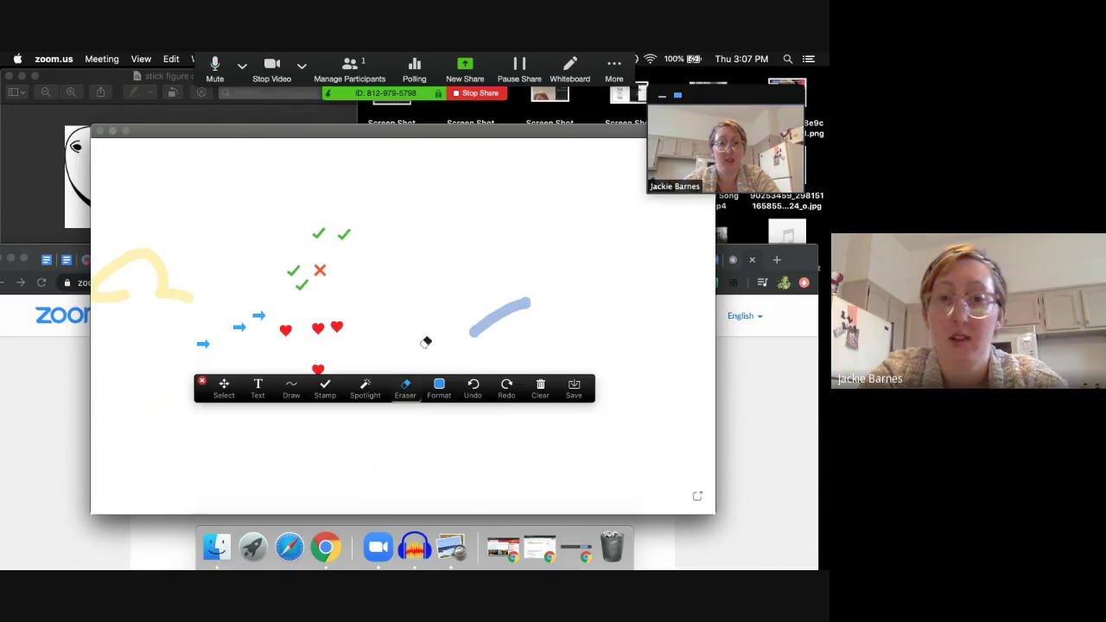
Examine the colour, line width and font options and the choices for clearing drawings, without applying any.
left_click(439, 394)
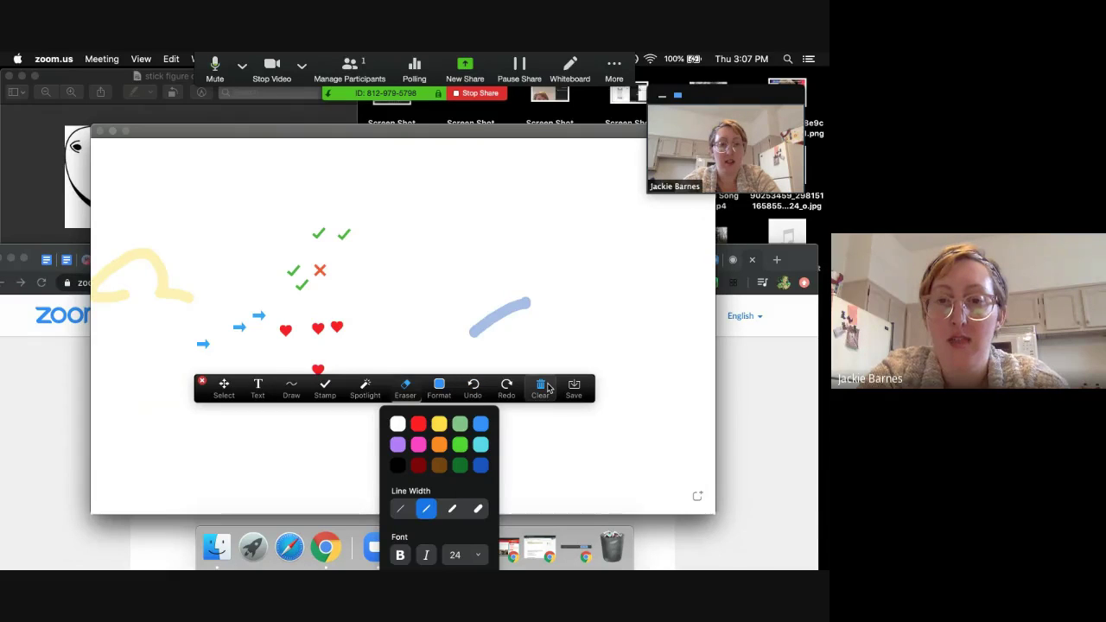
left_click(553, 345)
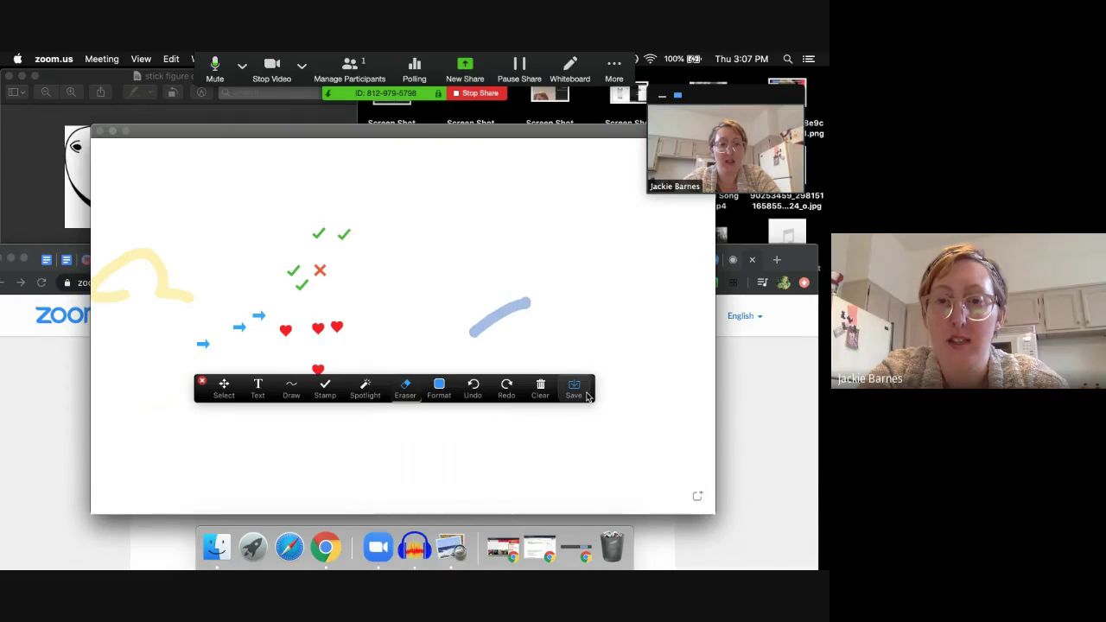
left_click(540, 389)
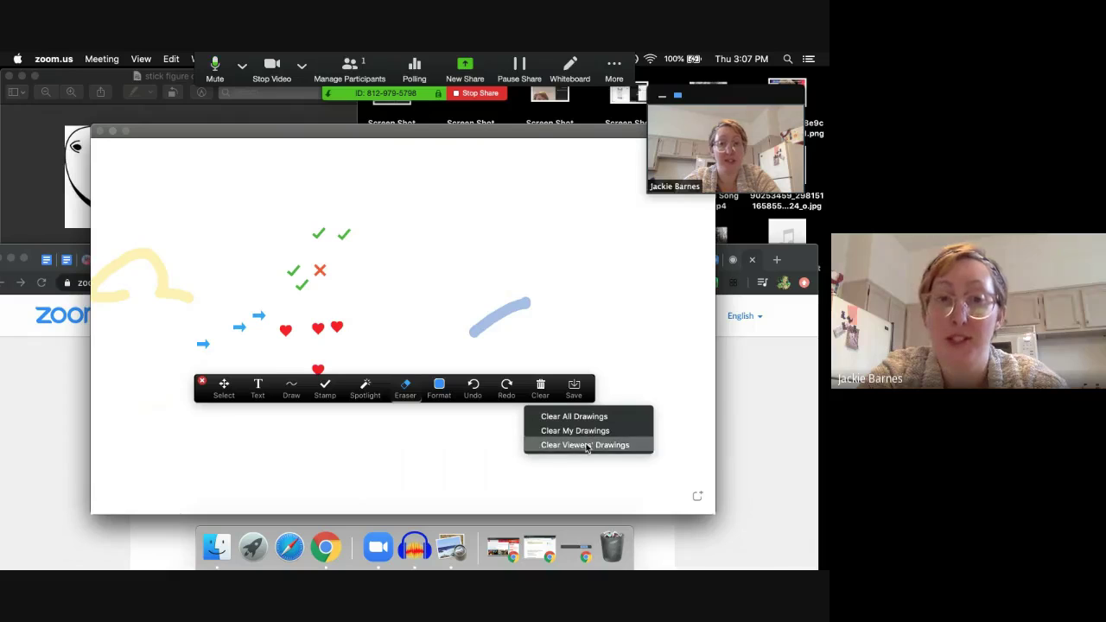
left_click(441, 317)
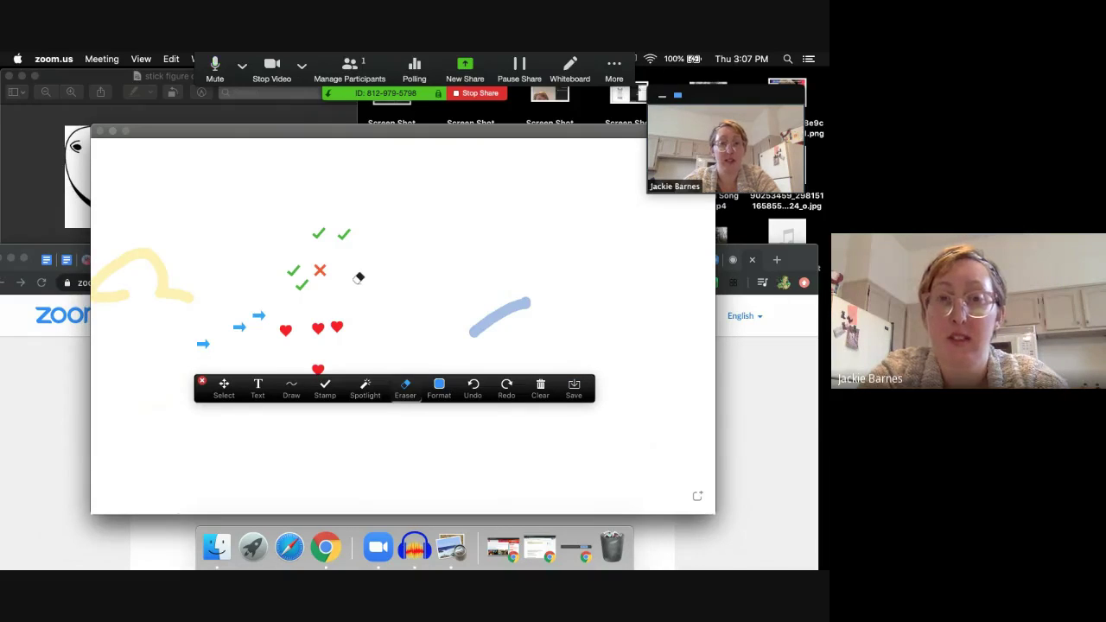
Reposition the whiteboard window on the desktop and stop sharing it in the meeting.
left_click_drag(452, 132, 460, 116)
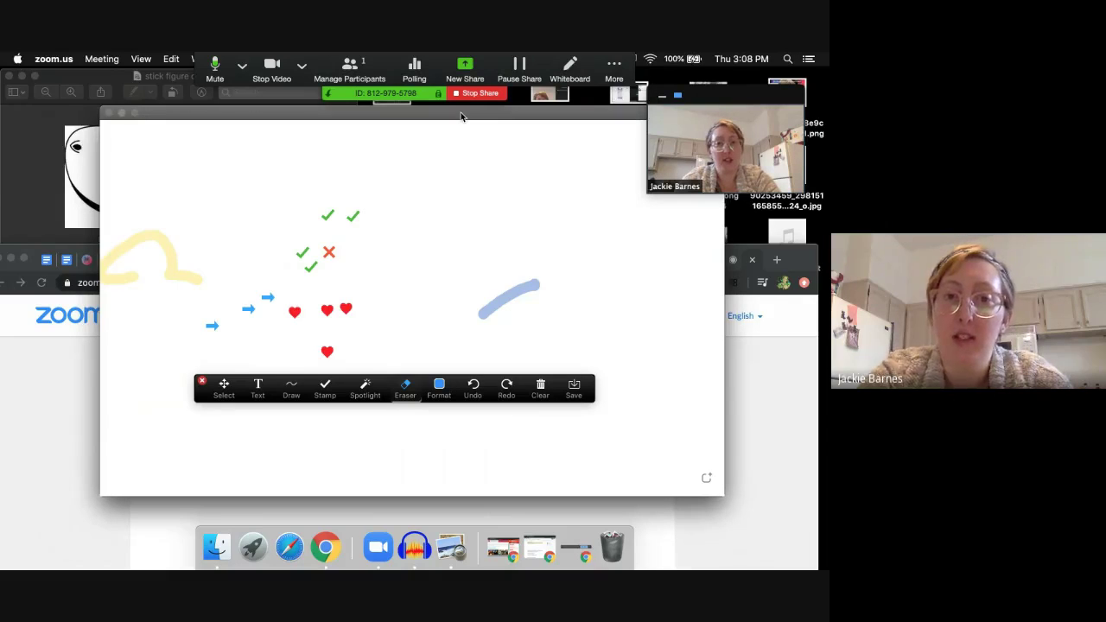
left_click_drag(460, 116, 476, 178)
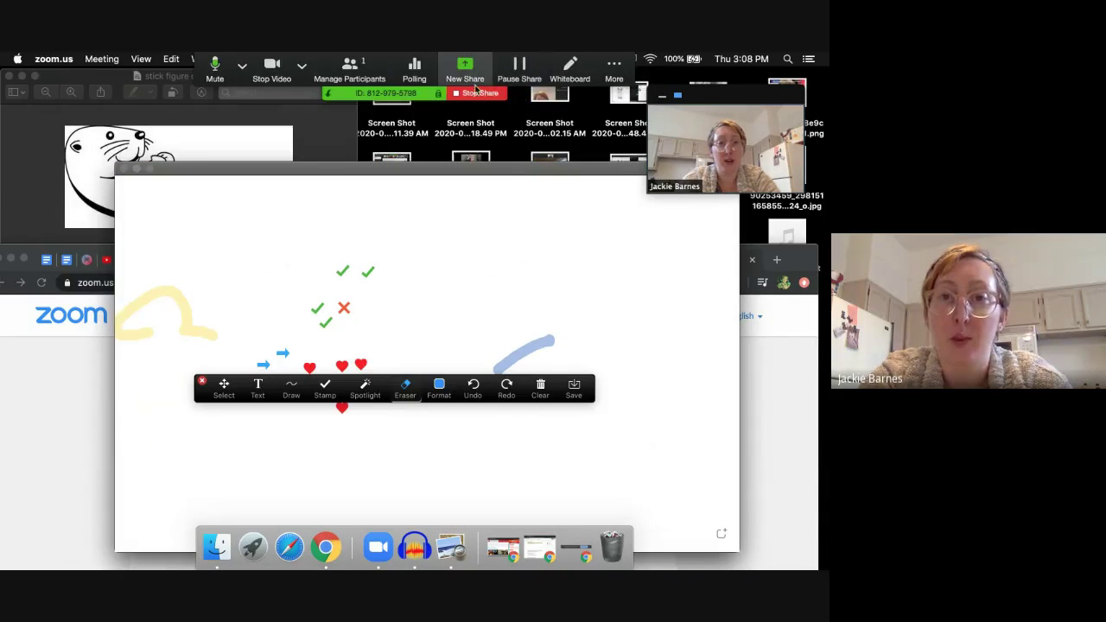
left_click(475, 93)
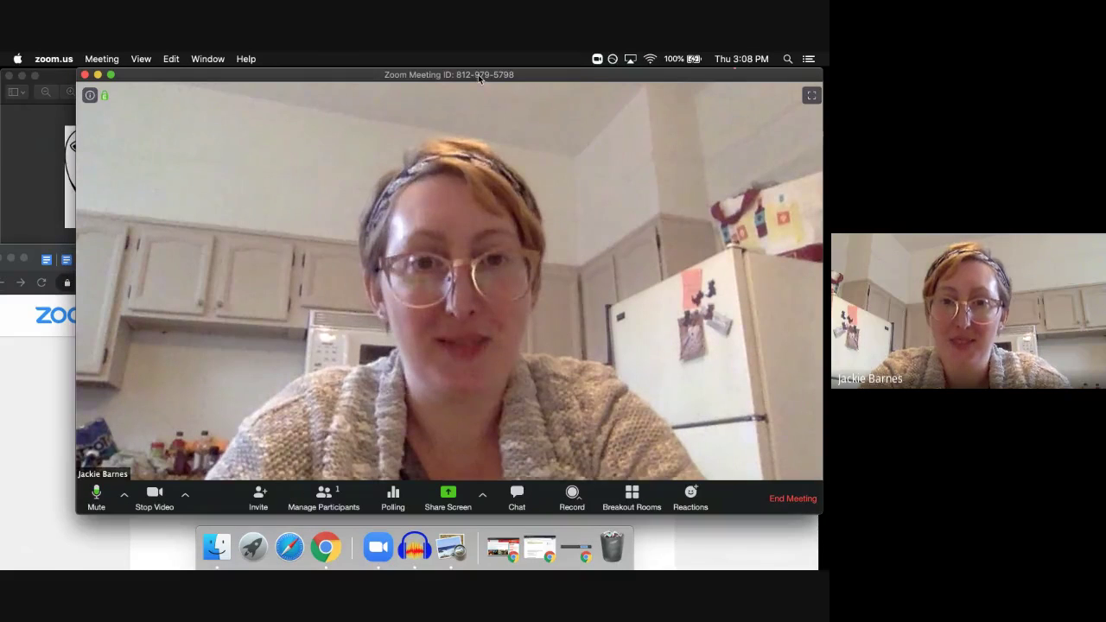
Move the meeting window aside, bring the stick figure otter.jpg image window to the front and make it slightly taller.
left_click_drag(306, 74, 315, 74)
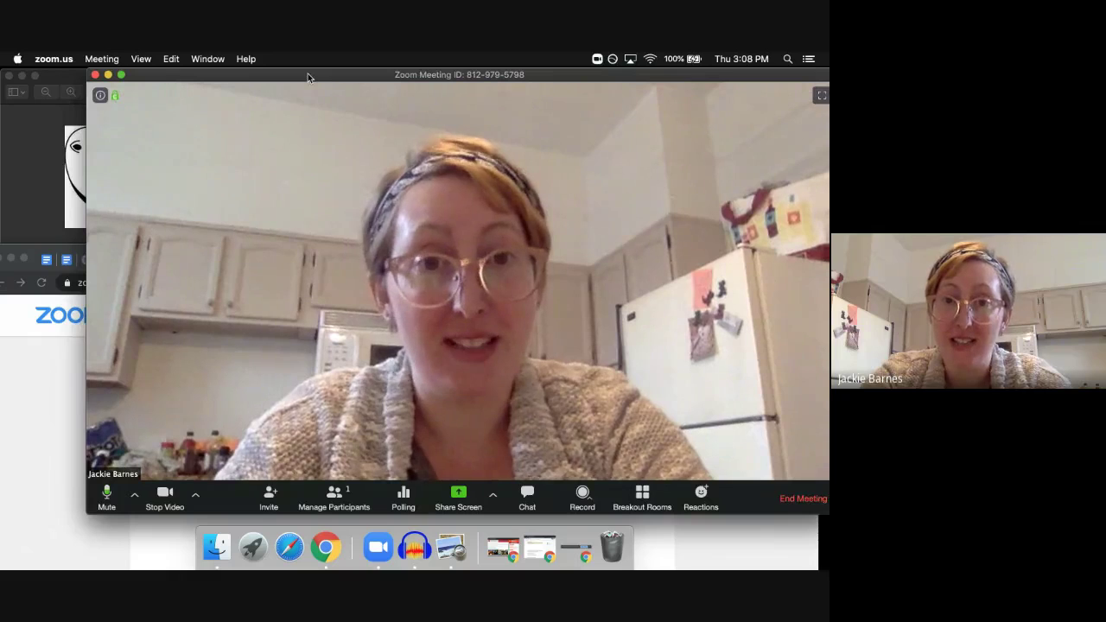
left_click_drag(302, 76, 368, 60)
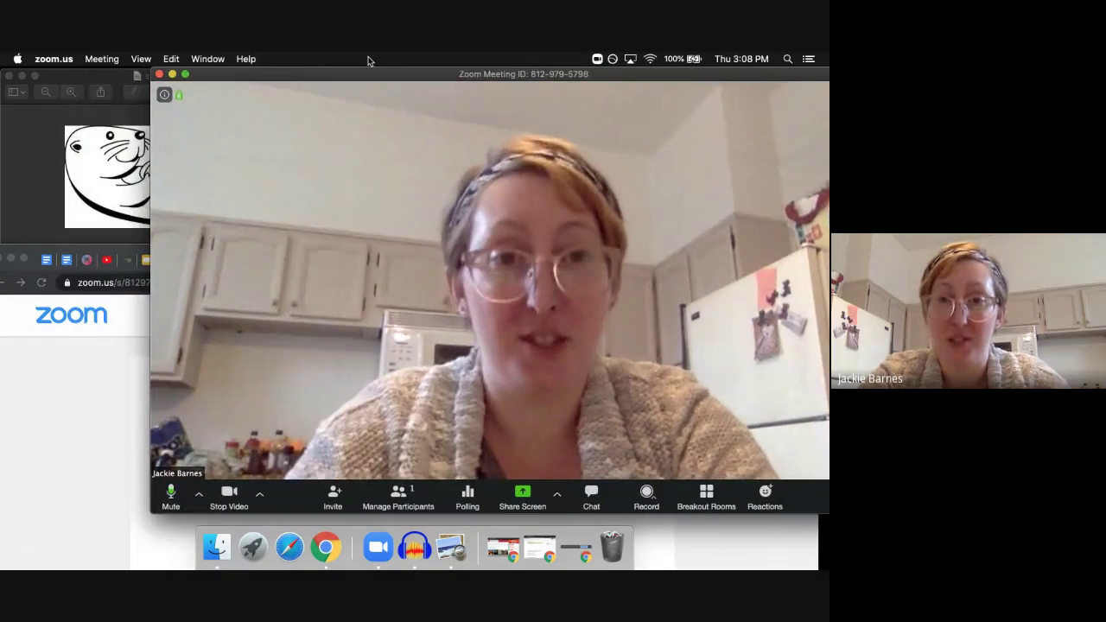
left_click_drag(368, 60, 455, 60)
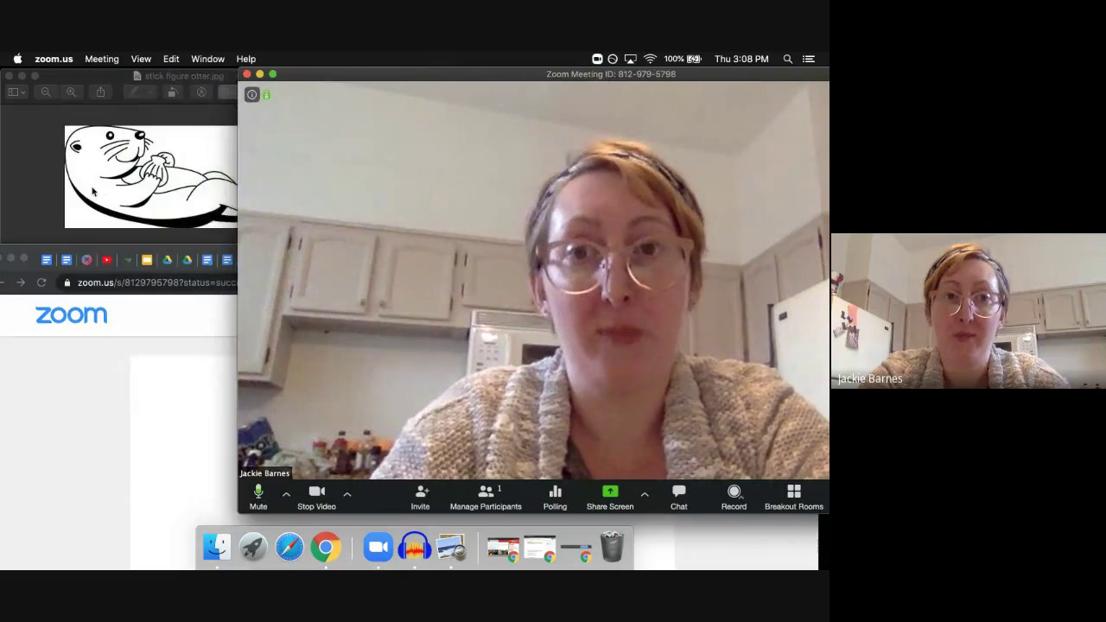
left_click(276, 174)
left_click_drag(356, 249, 359, 285)
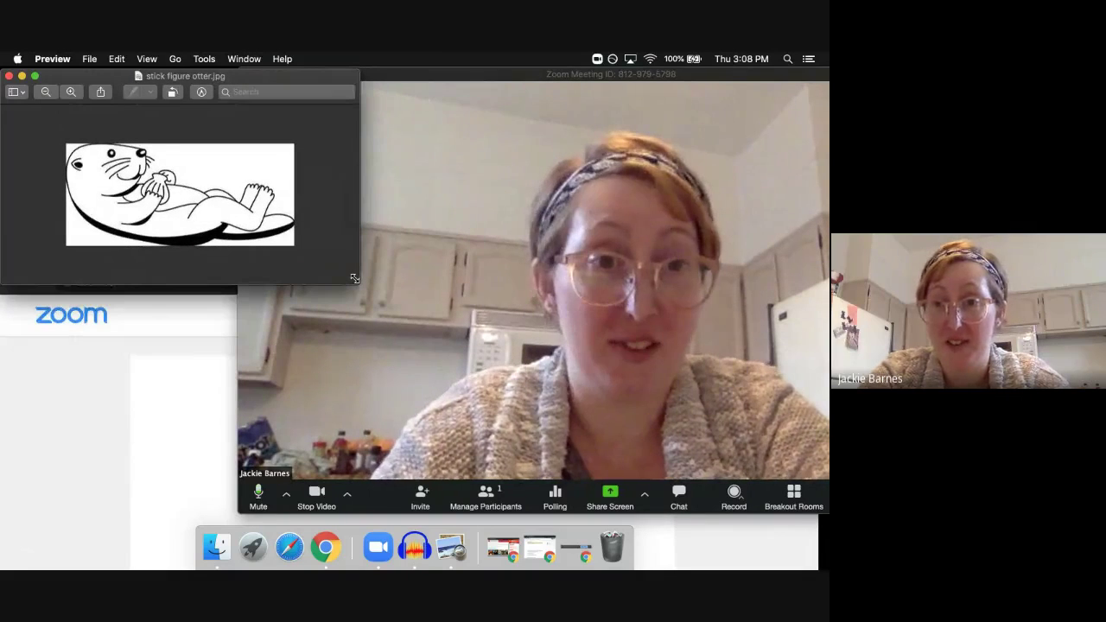
Return to the meeting window and share the Preview window containing stick figure otter.jpg.
double_click(594, 76)
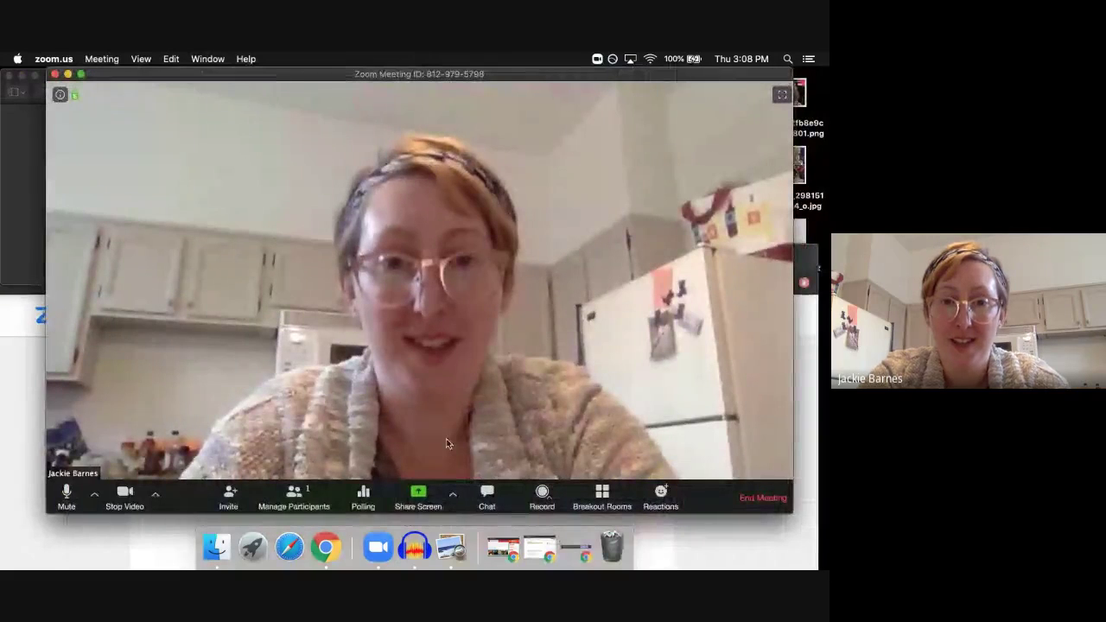
left_click(419, 495)
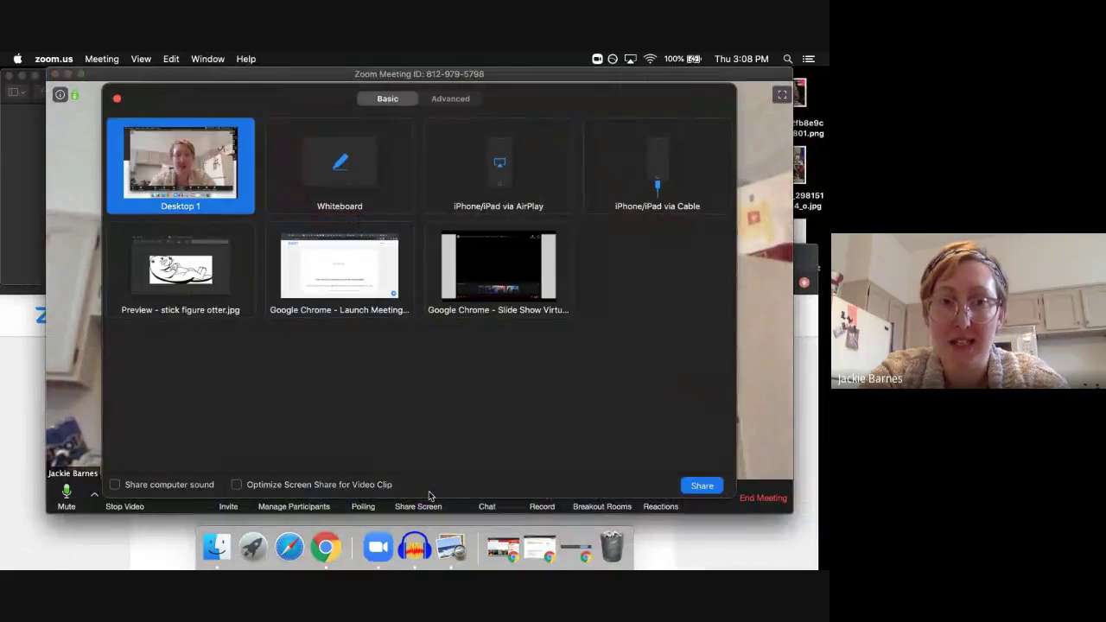
left_click(189, 292)
double_click(189, 294)
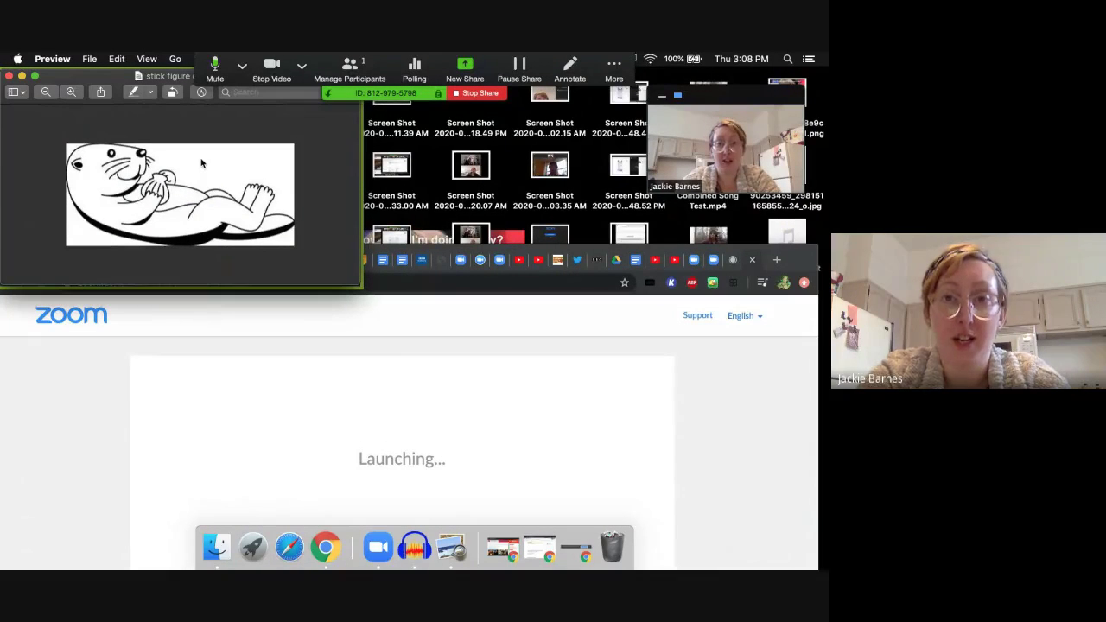
Turn on annotation, draw a long vertical blue line over the otter image area and move the browser window below the image.
left_click(565, 76)
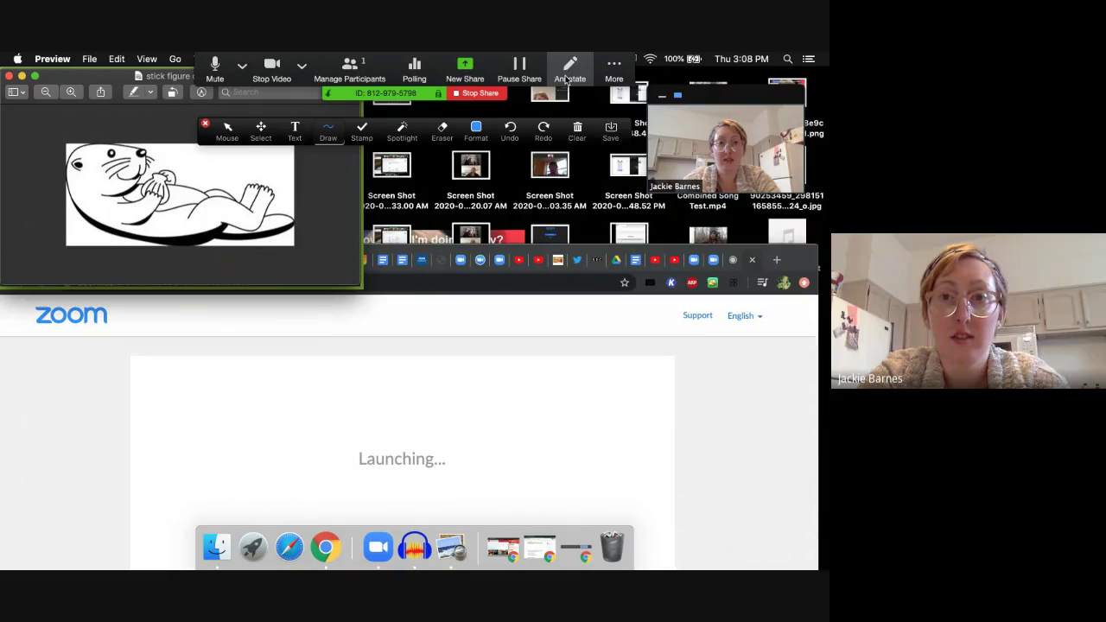
left_click_drag(569, 250, 583, 102)
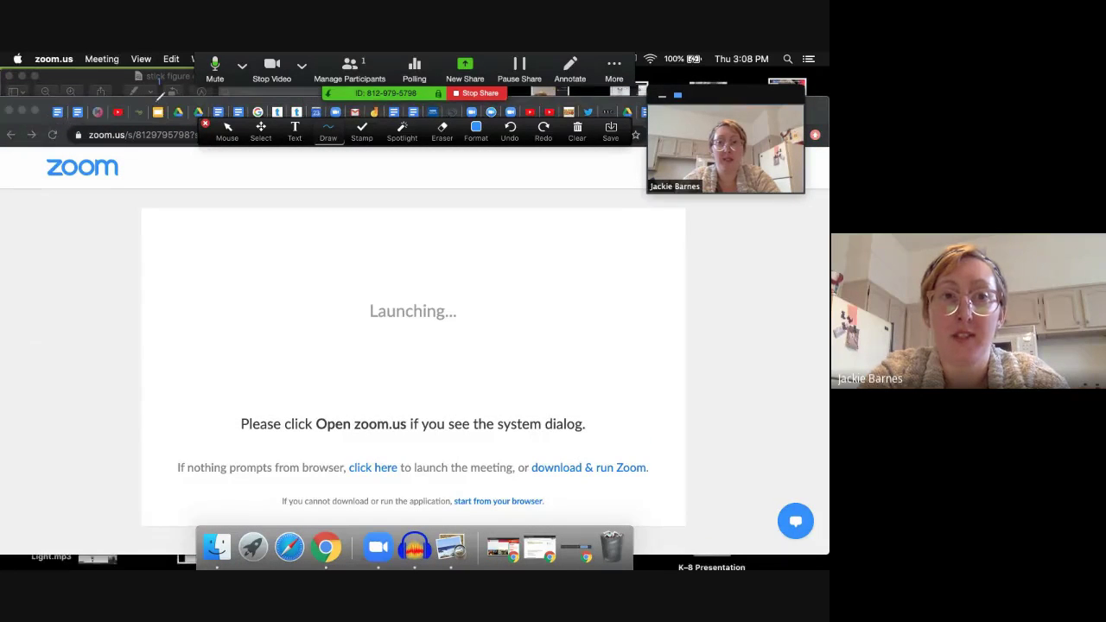
left_click_drag(170, 96, 173, 250)
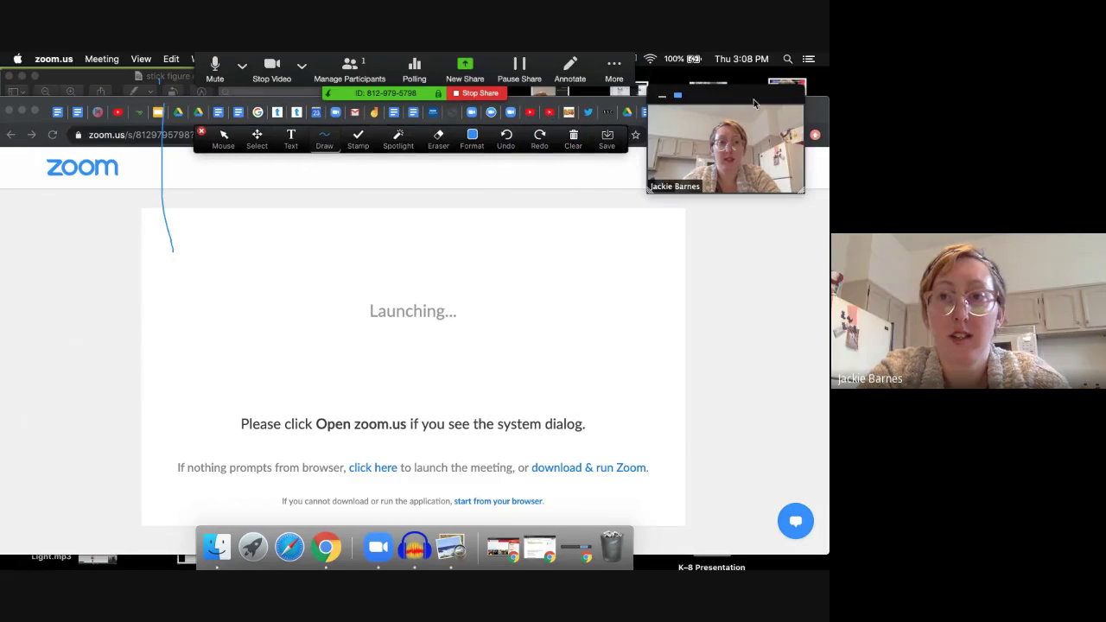
left_click_drag(822, 119, 822, 398)
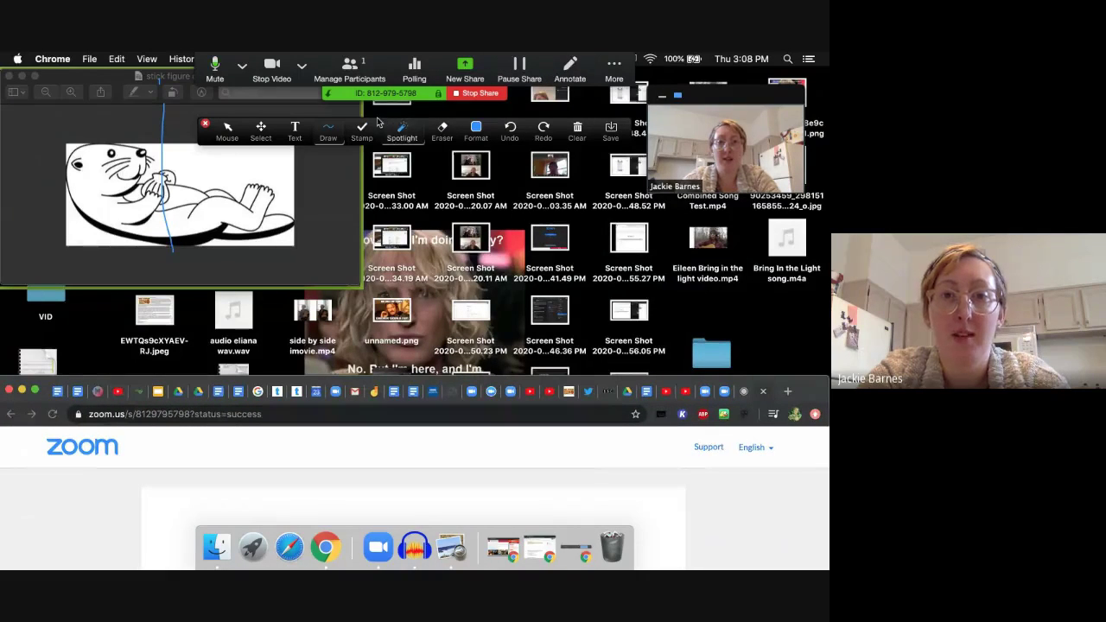
Move the annotation toolbar below the otter, draw freehand blue scribbles over its legs and choose the Text tool.
mouse_move(364, 121)
left_mouse_down()
mouse_move(332, 113)
mouse_move(253, 194)
mouse_move(167, 248)
mouse_move(184, 250)
left_mouse_up()
left_click(148, 259)
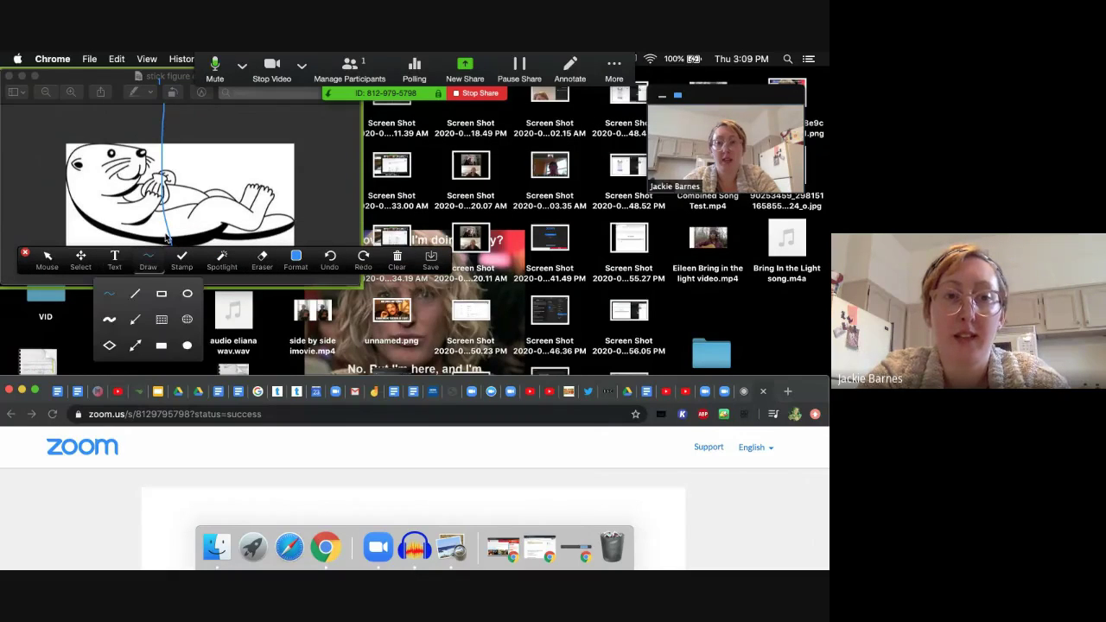
left_click_drag(229, 171, 199, 199)
left_click_drag(223, 153, 261, 176)
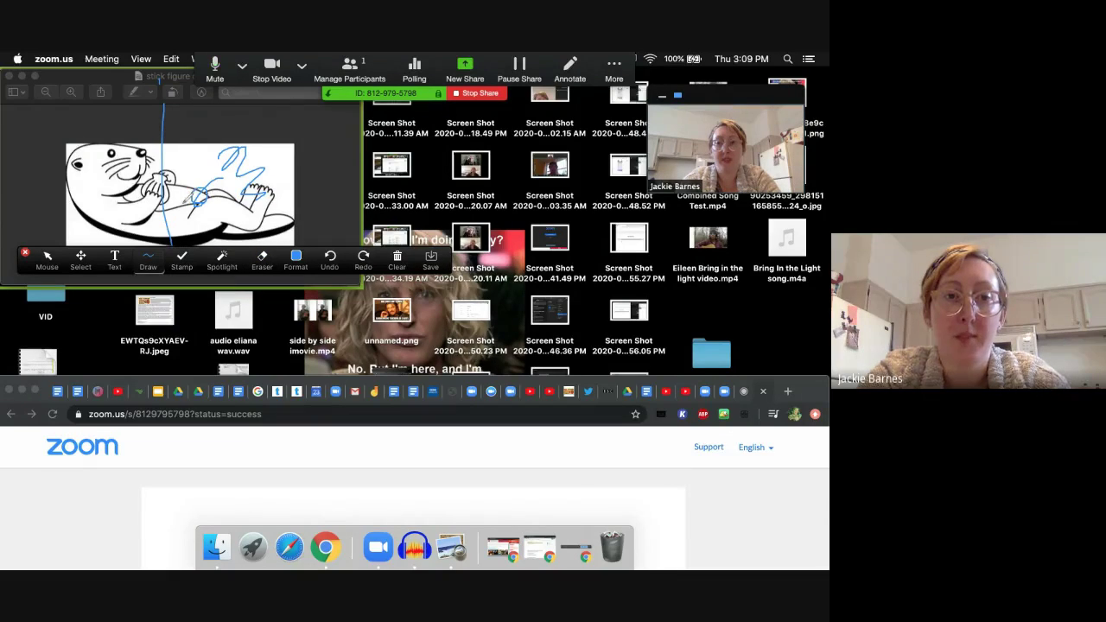
left_click(114, 258)
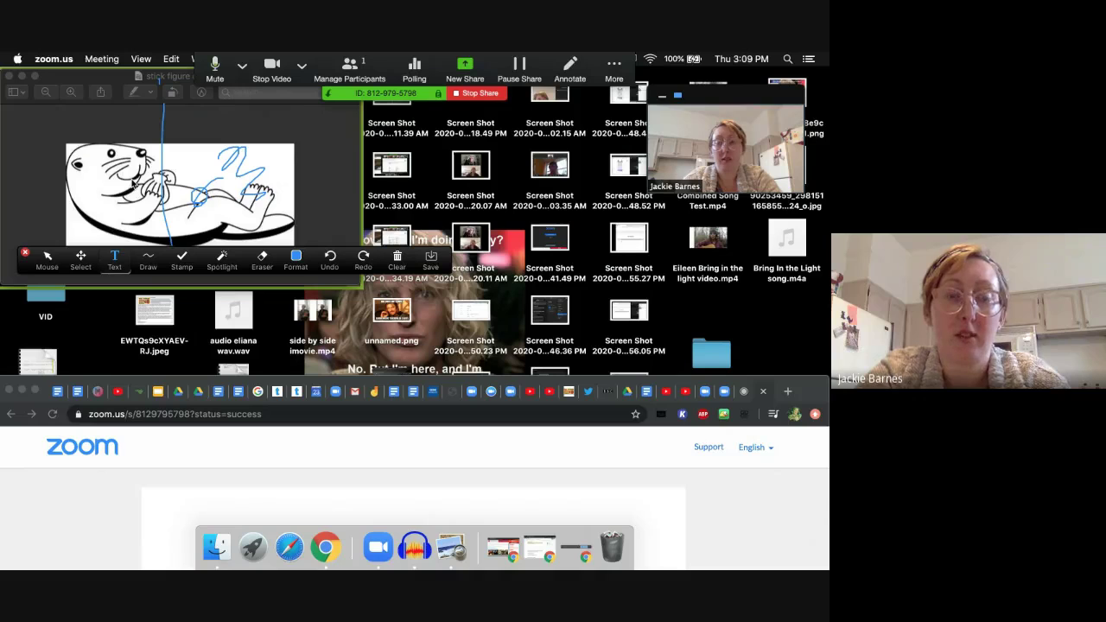
Stop sharing the otter image and end the meeting for all, closing the leftover Zoom browser tab.
left_click(476, 94)
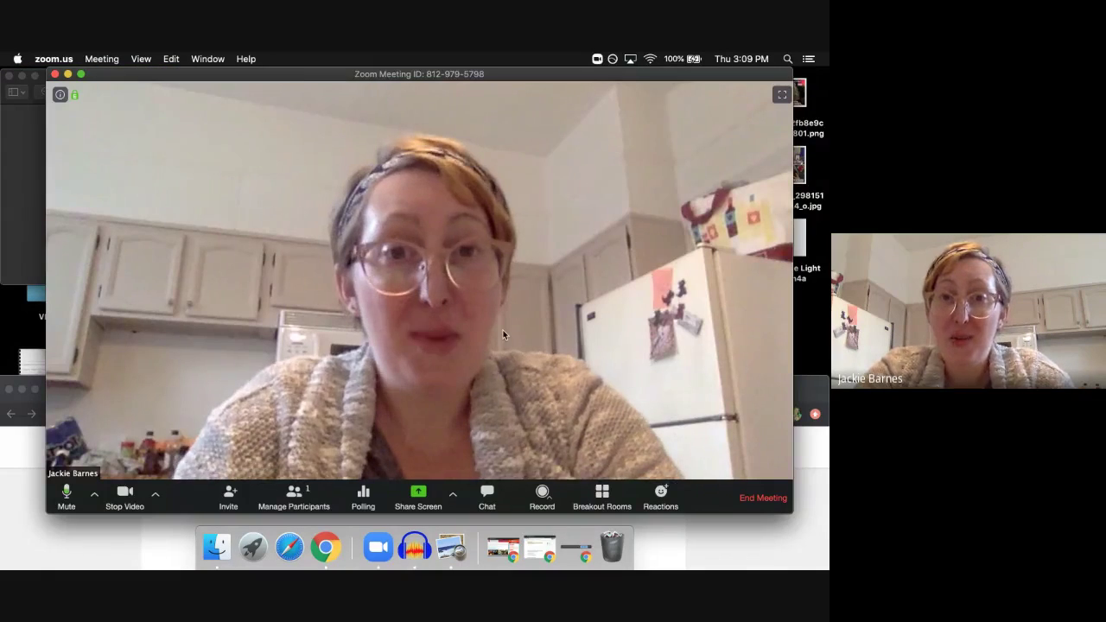
left_click(750, 504)
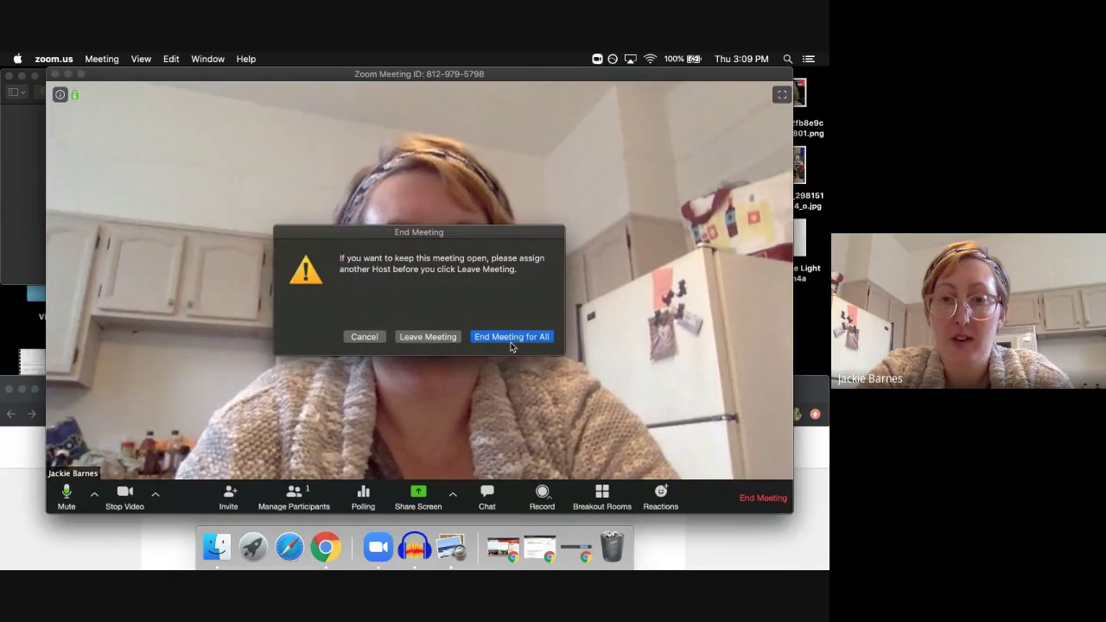
left_click(495, 338)
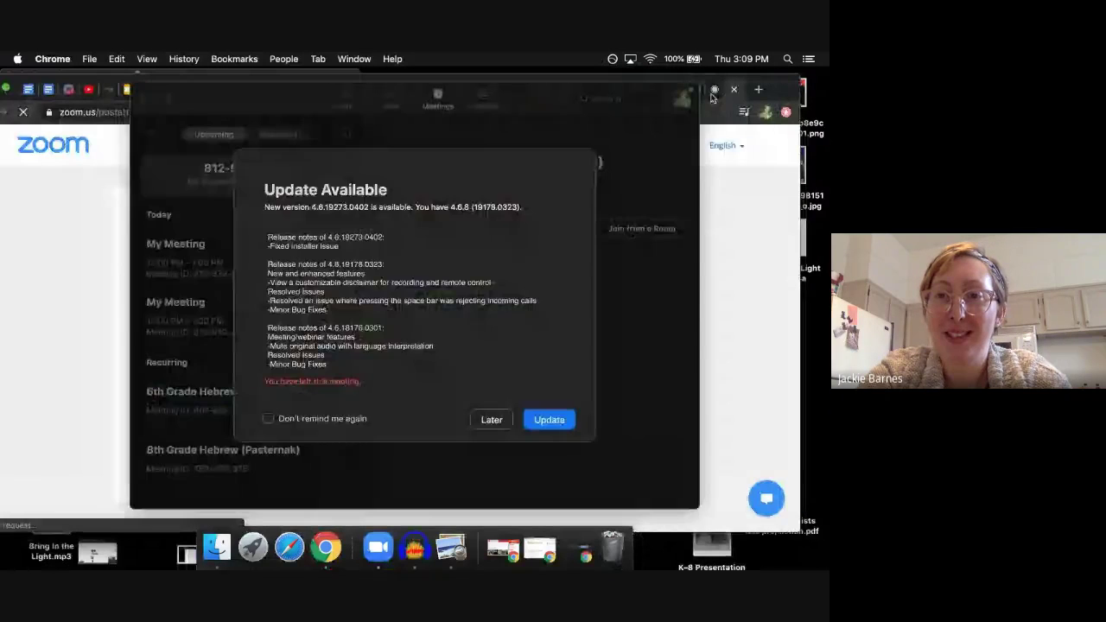
left_click(733, 89)
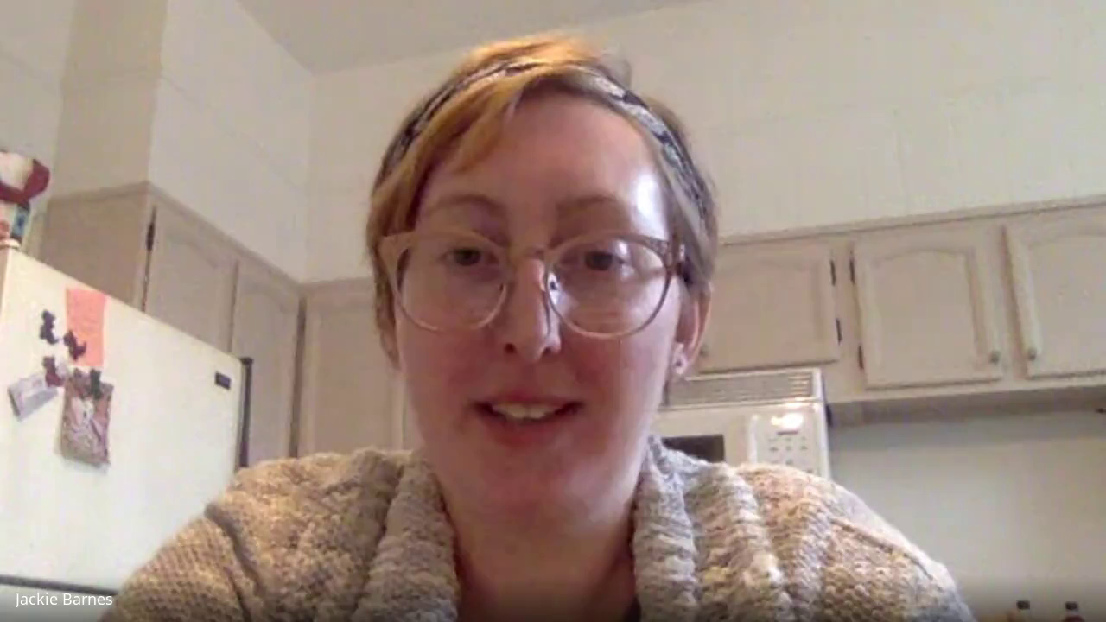